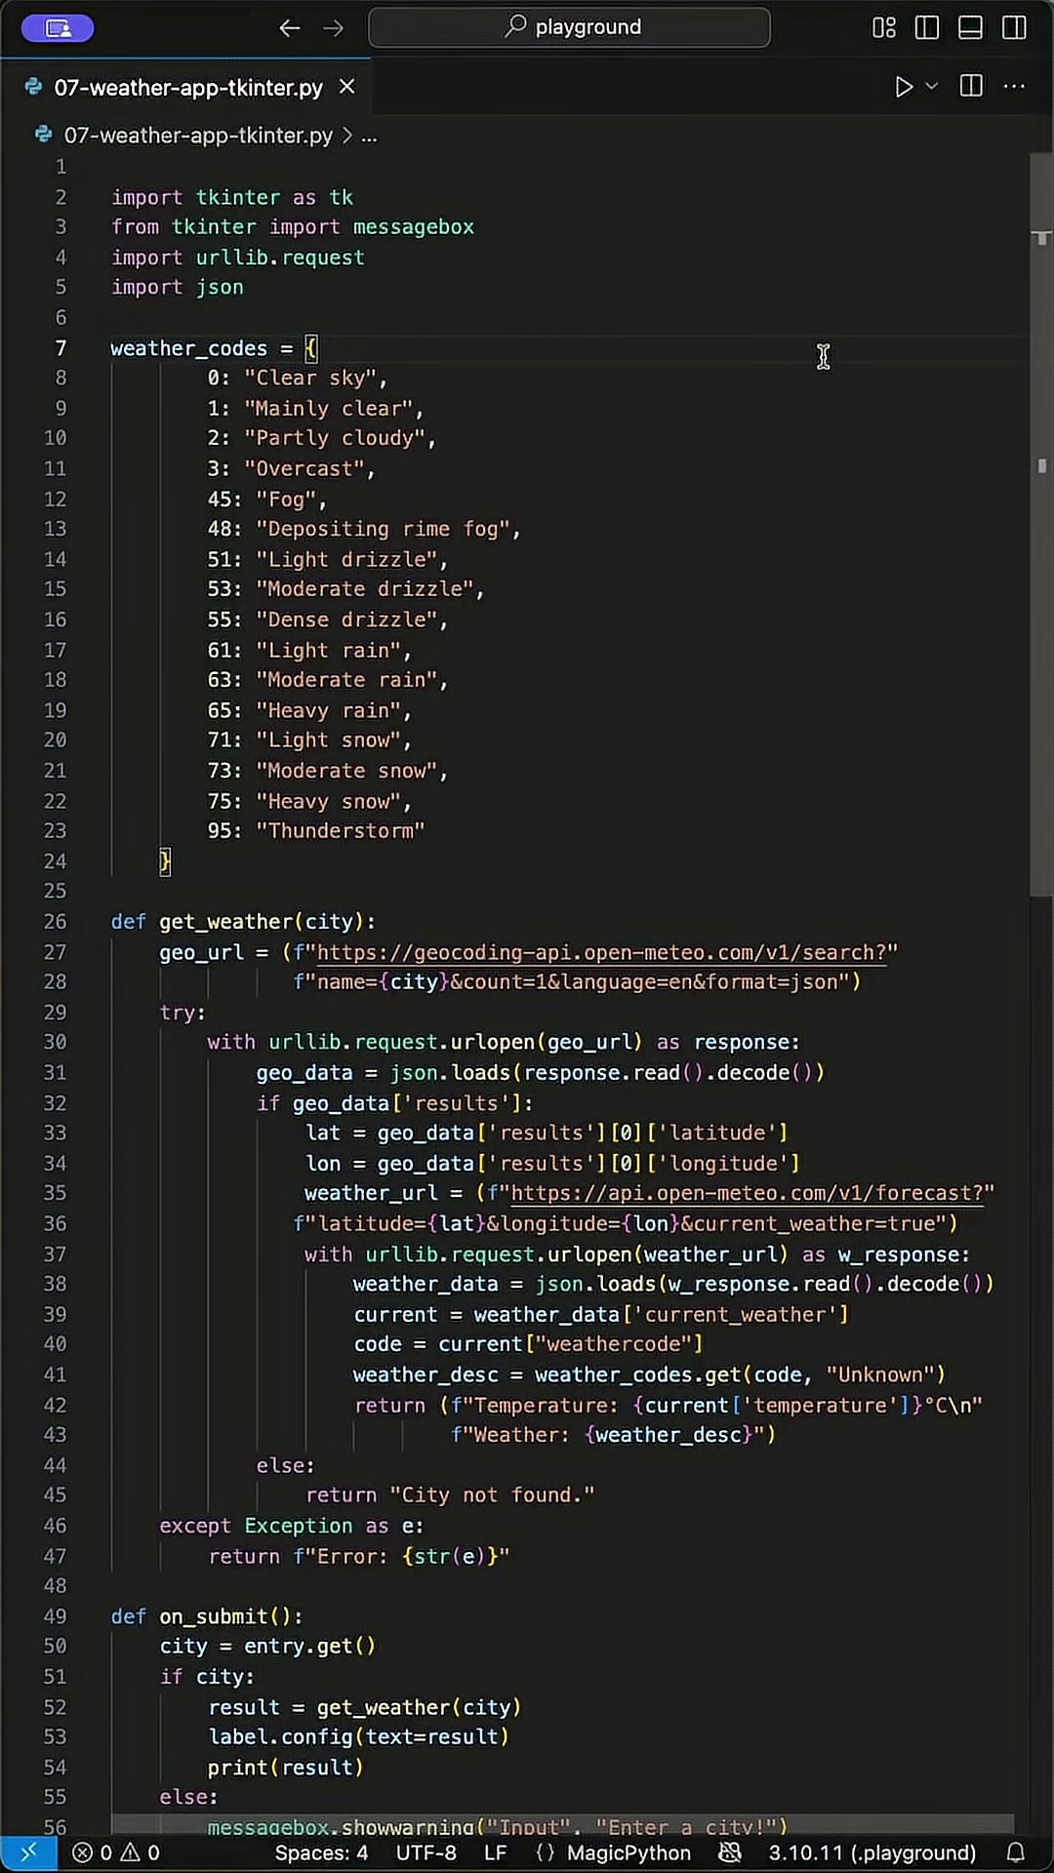
# Add 'from datetime import datetime, timedelta' below the json import.
pyautogui.click(378, 289)
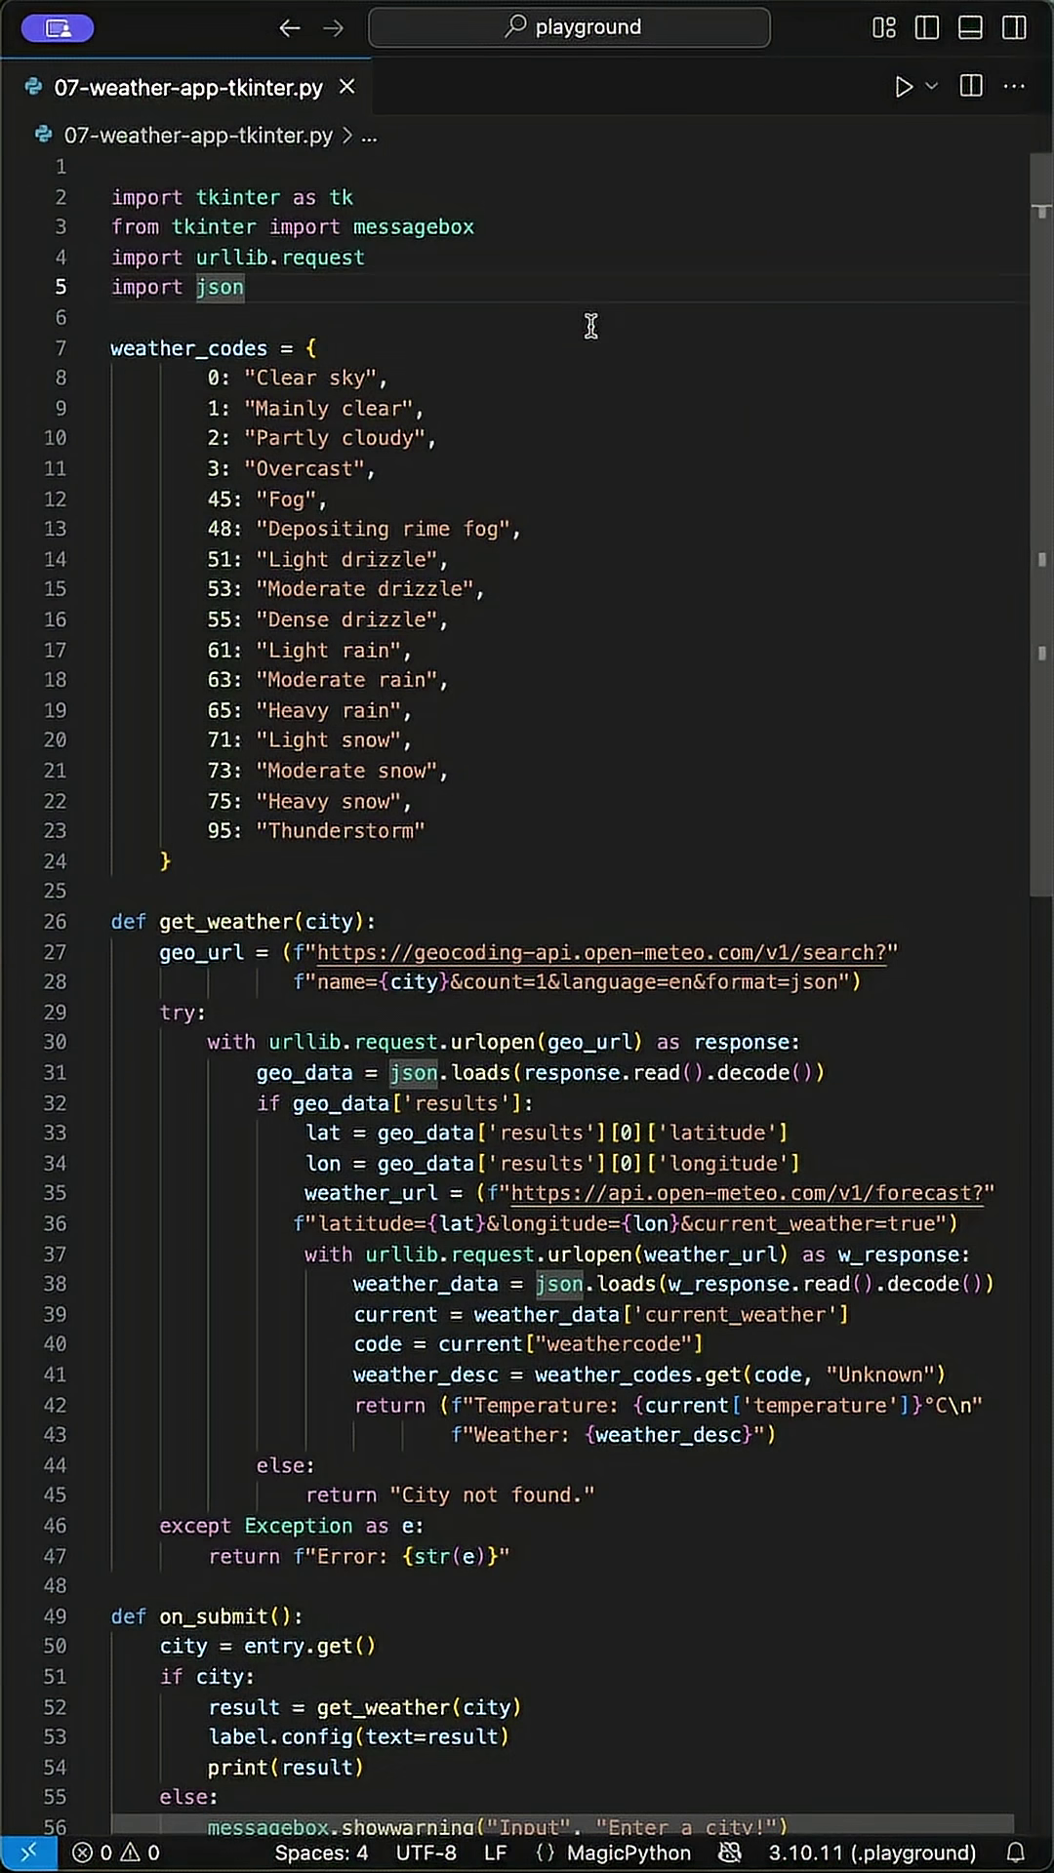
pyautogui.press('Return')
pyautogui.write('from da')
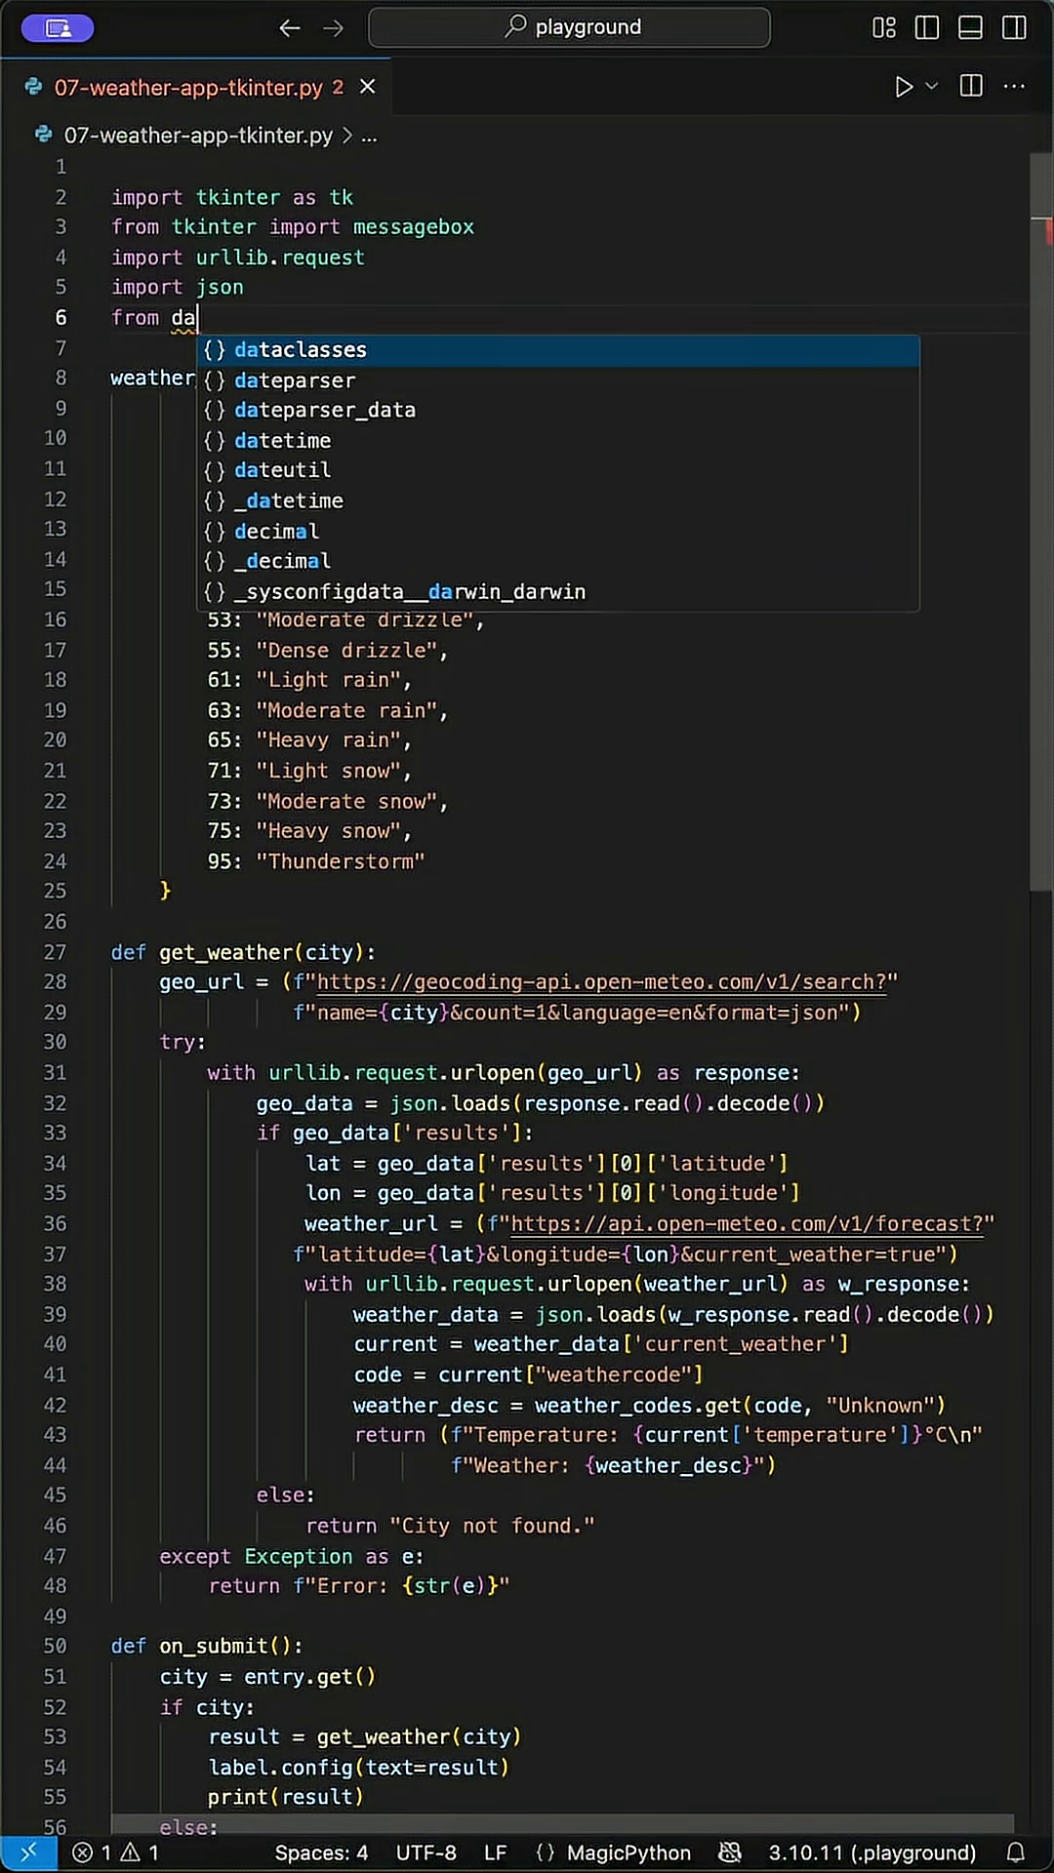
pyautogui.write('tetime imp')
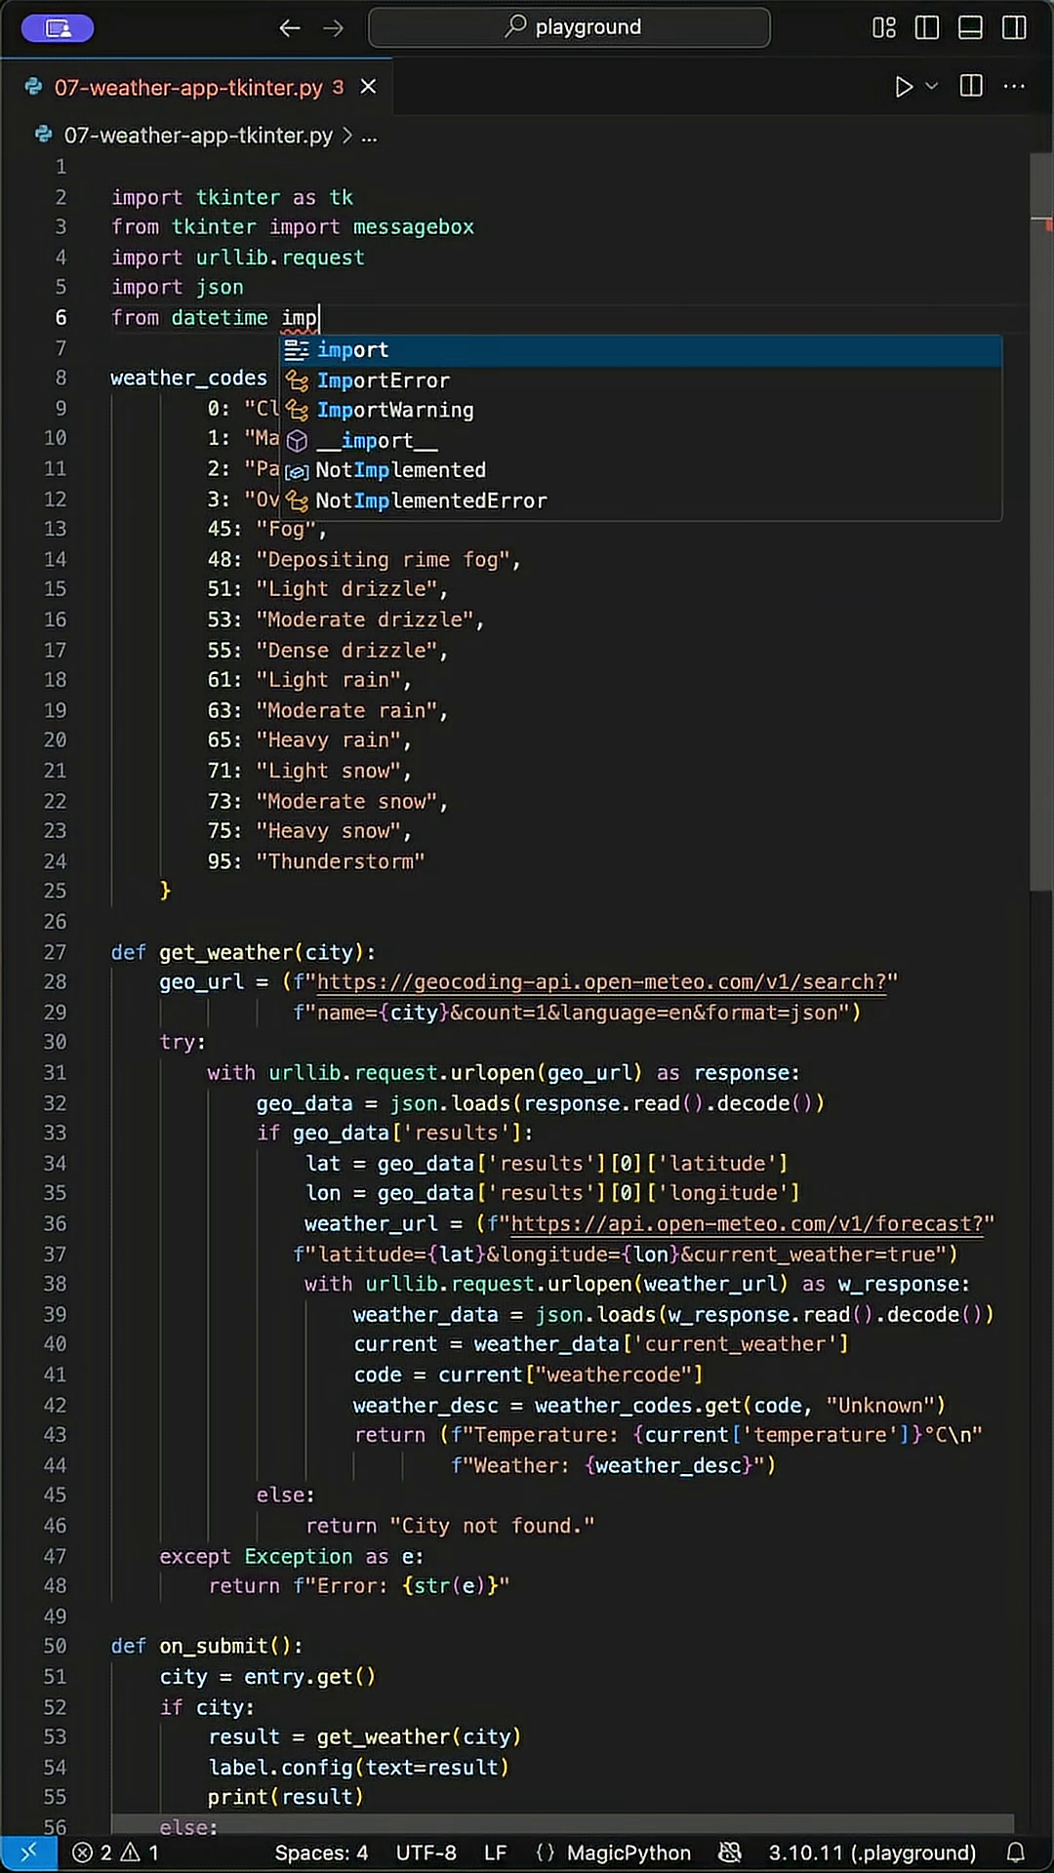
pyautogui.write('ort da')
pyautogui.press('Tab')
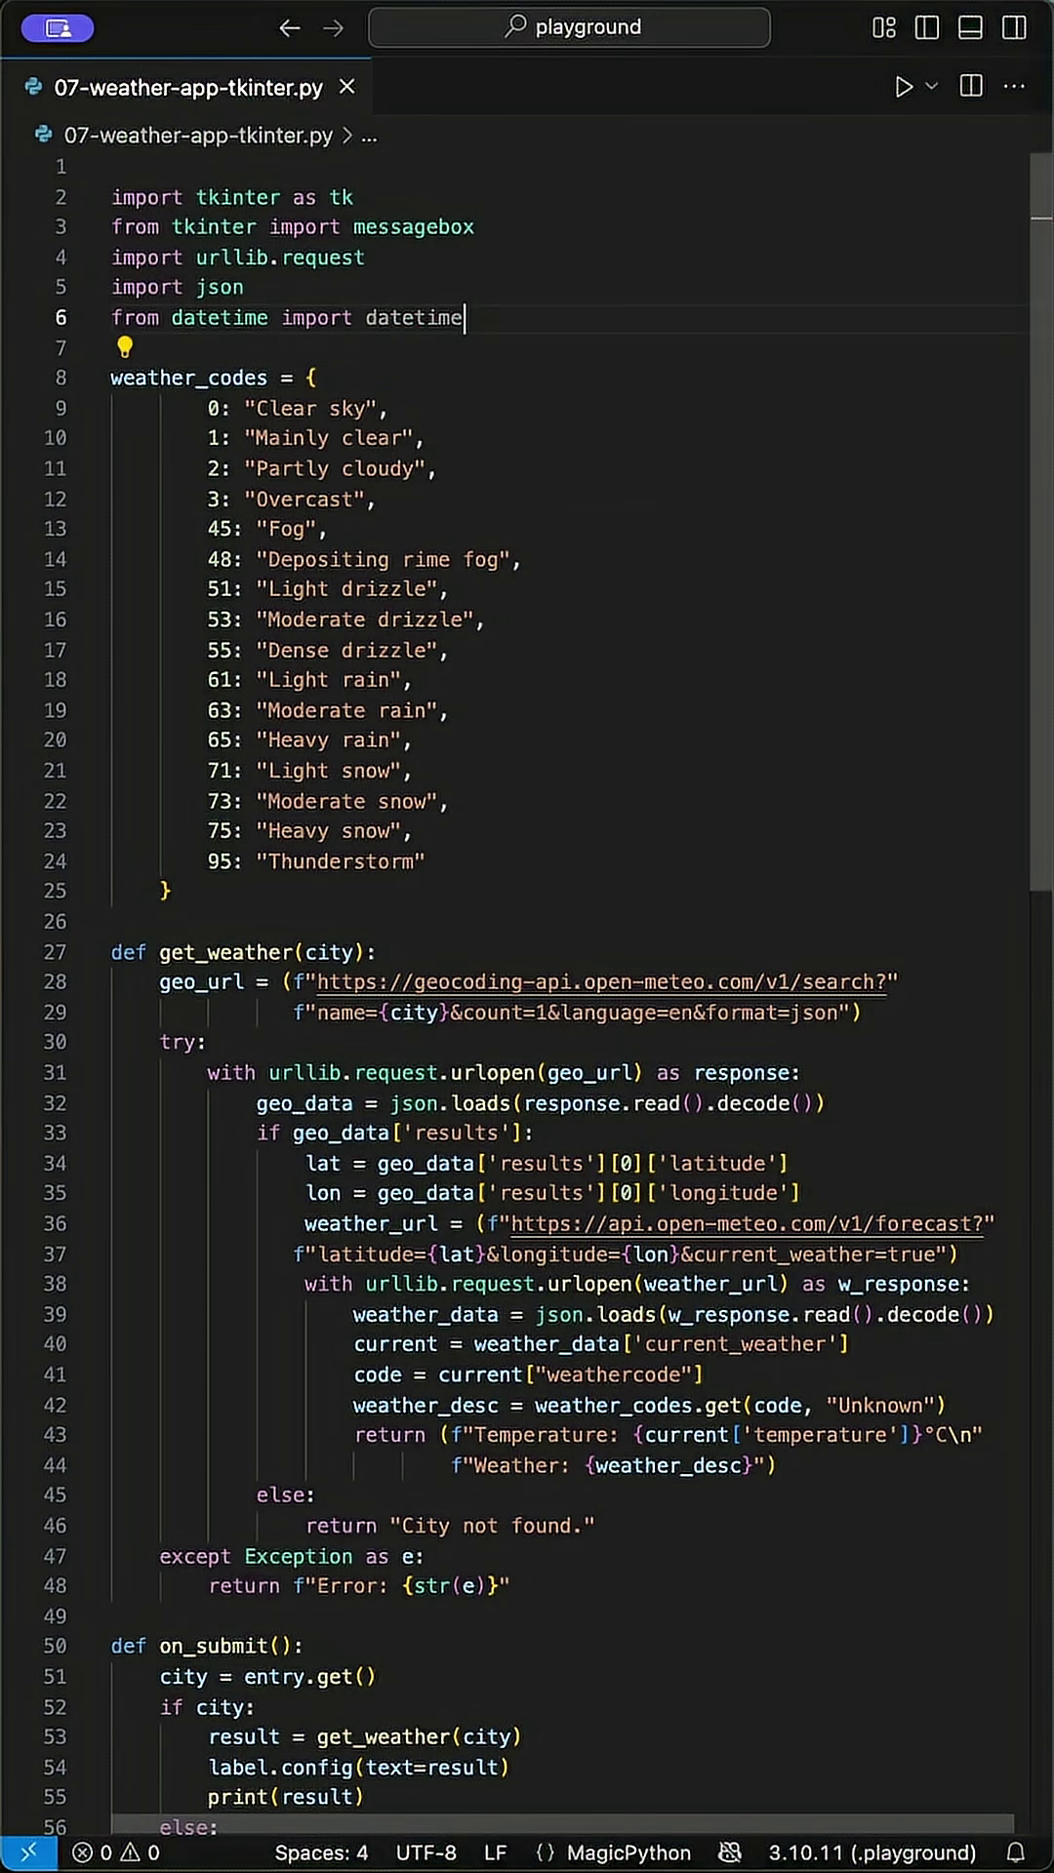
pyautogui.write(', time')
pyautogui.press('Down')
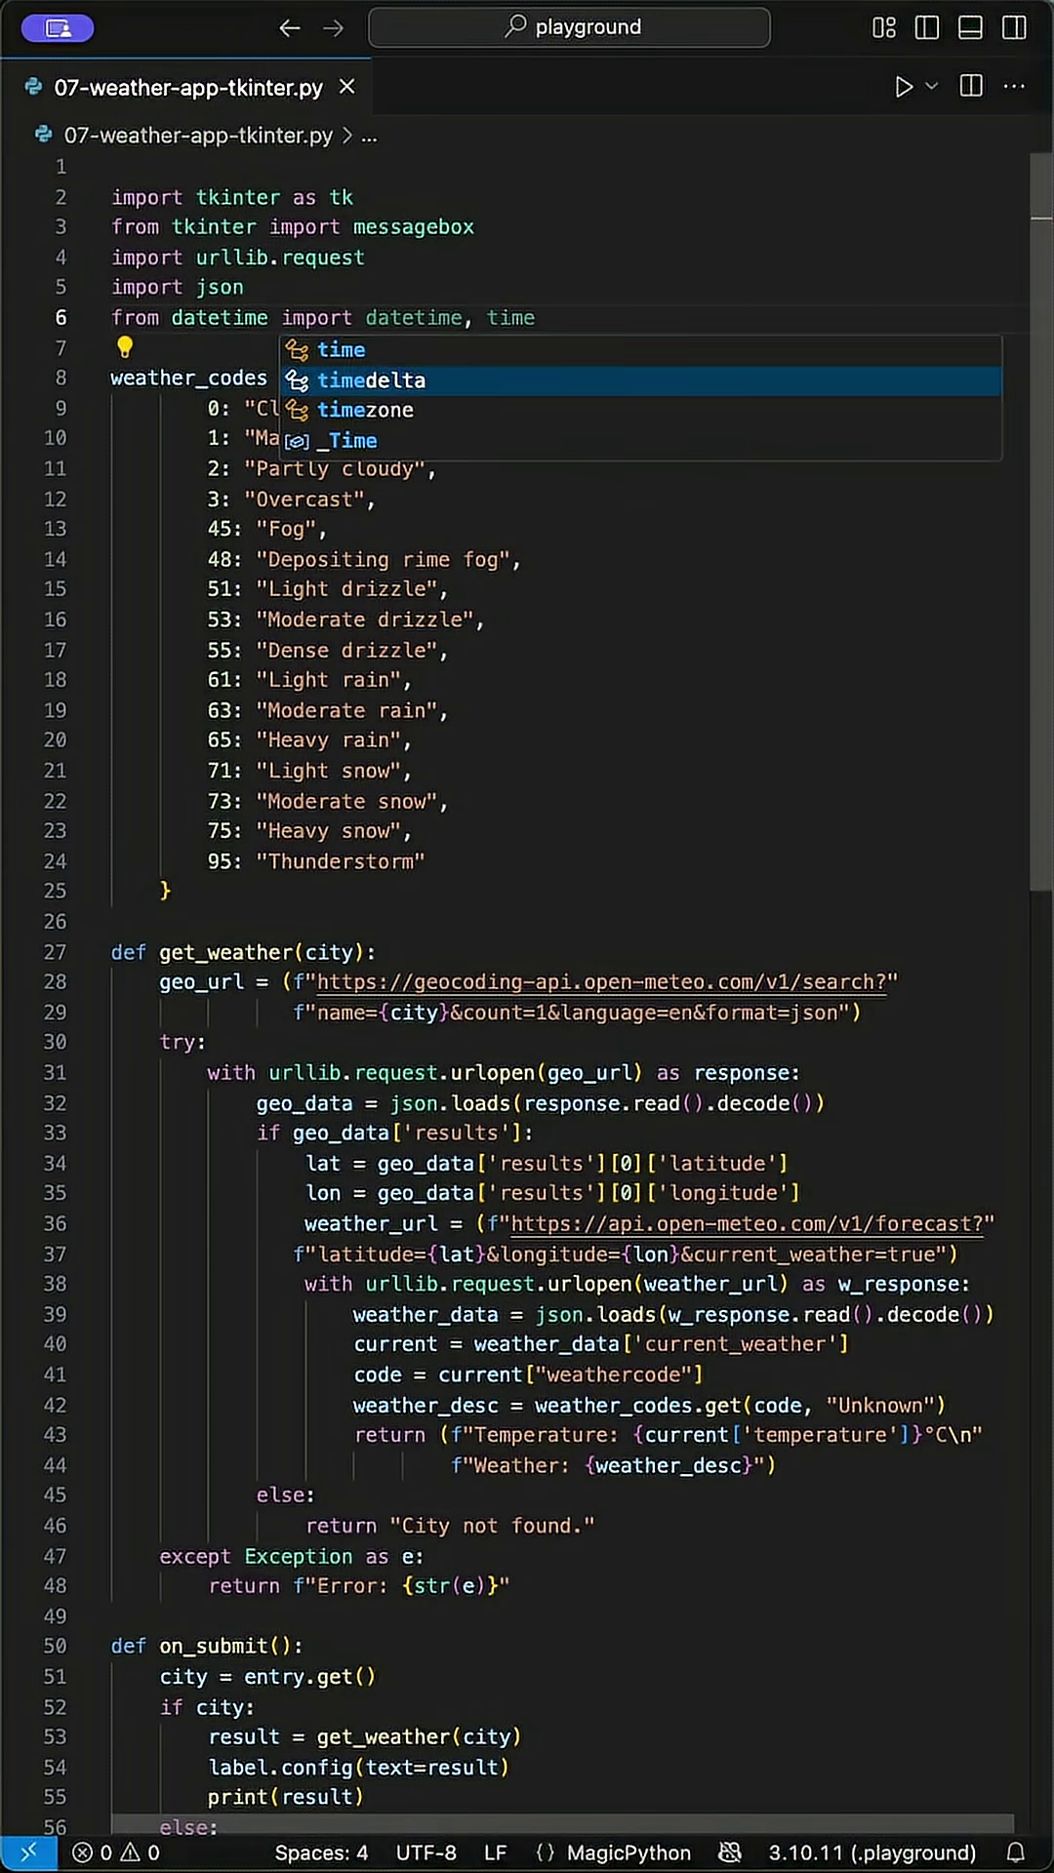
pyautogui.press('Tab')
pyautogui.scroll(-3, 667, 614)
pyautogui.scroll(-1, 659, 607)
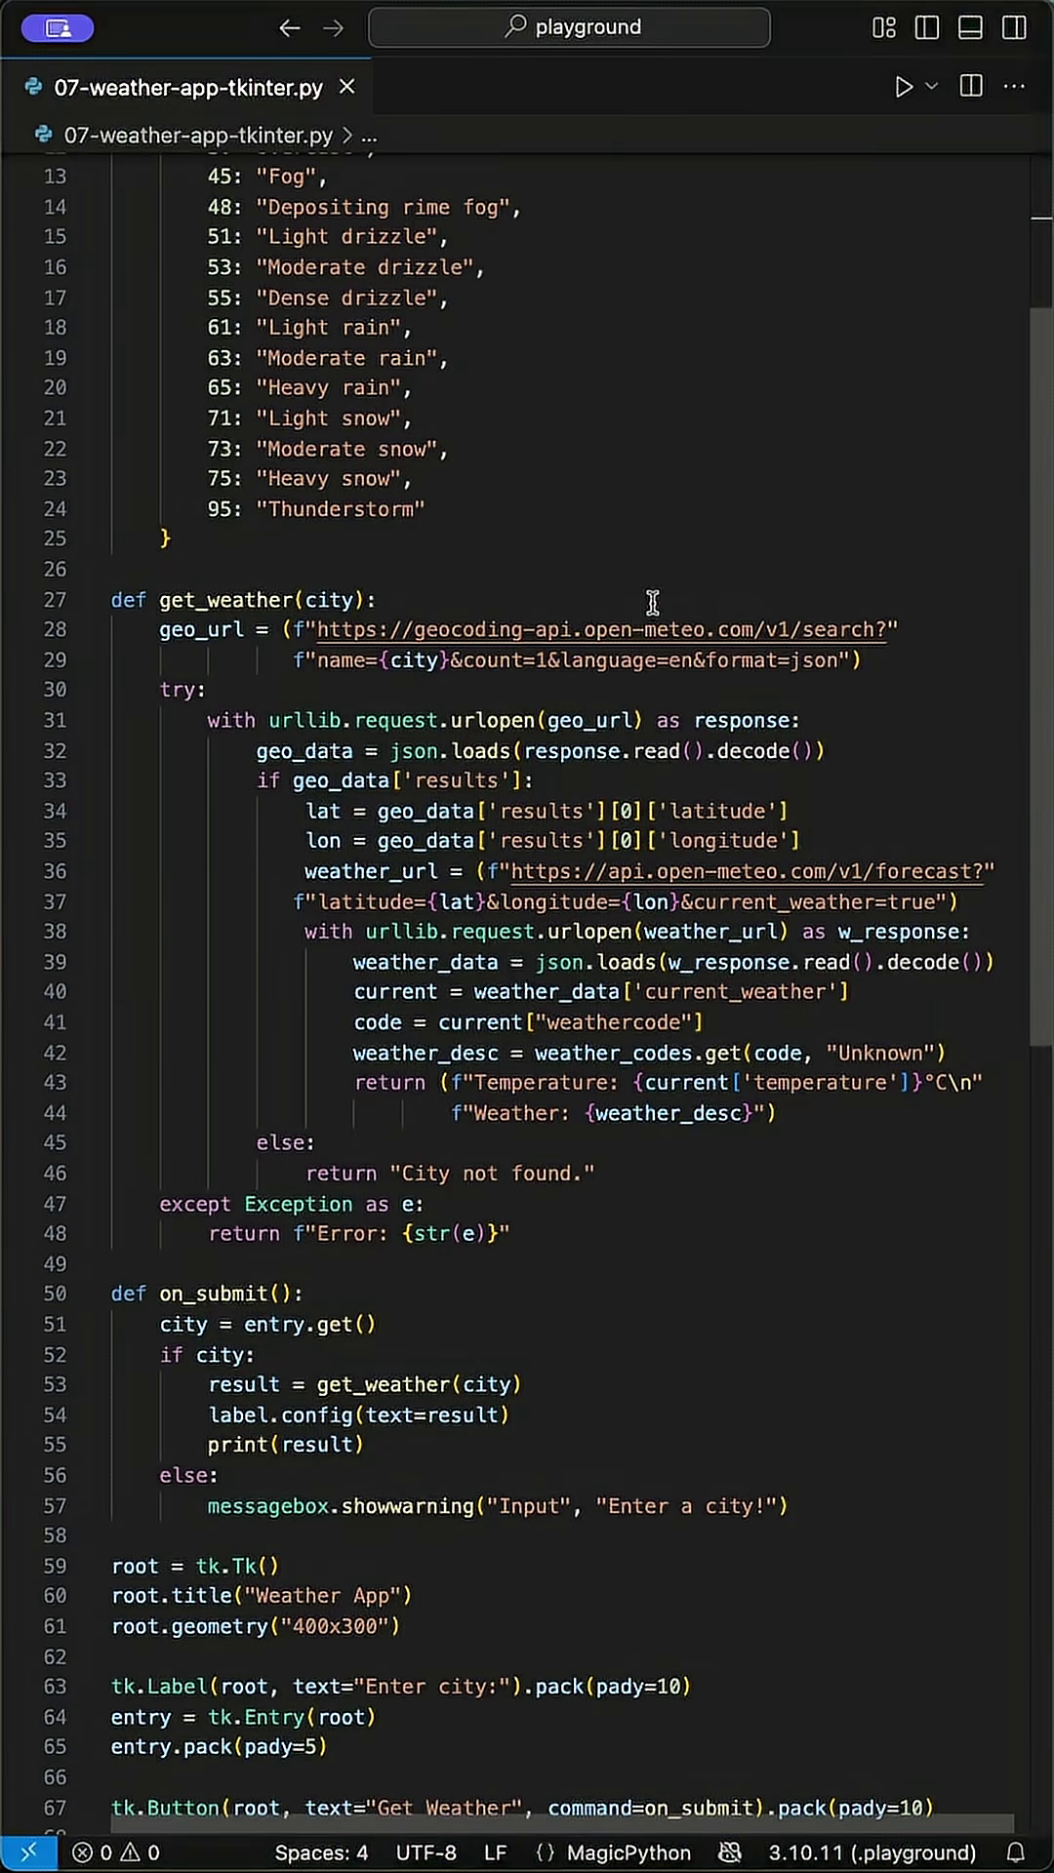
# Replace current_weather=true with daily=temperature_2m_max,temperature_2m_min,weathercode&timezone=auto in the URL.
pyautogui.moveTo(946, 903); pyautogui.dragTo(700, 905)
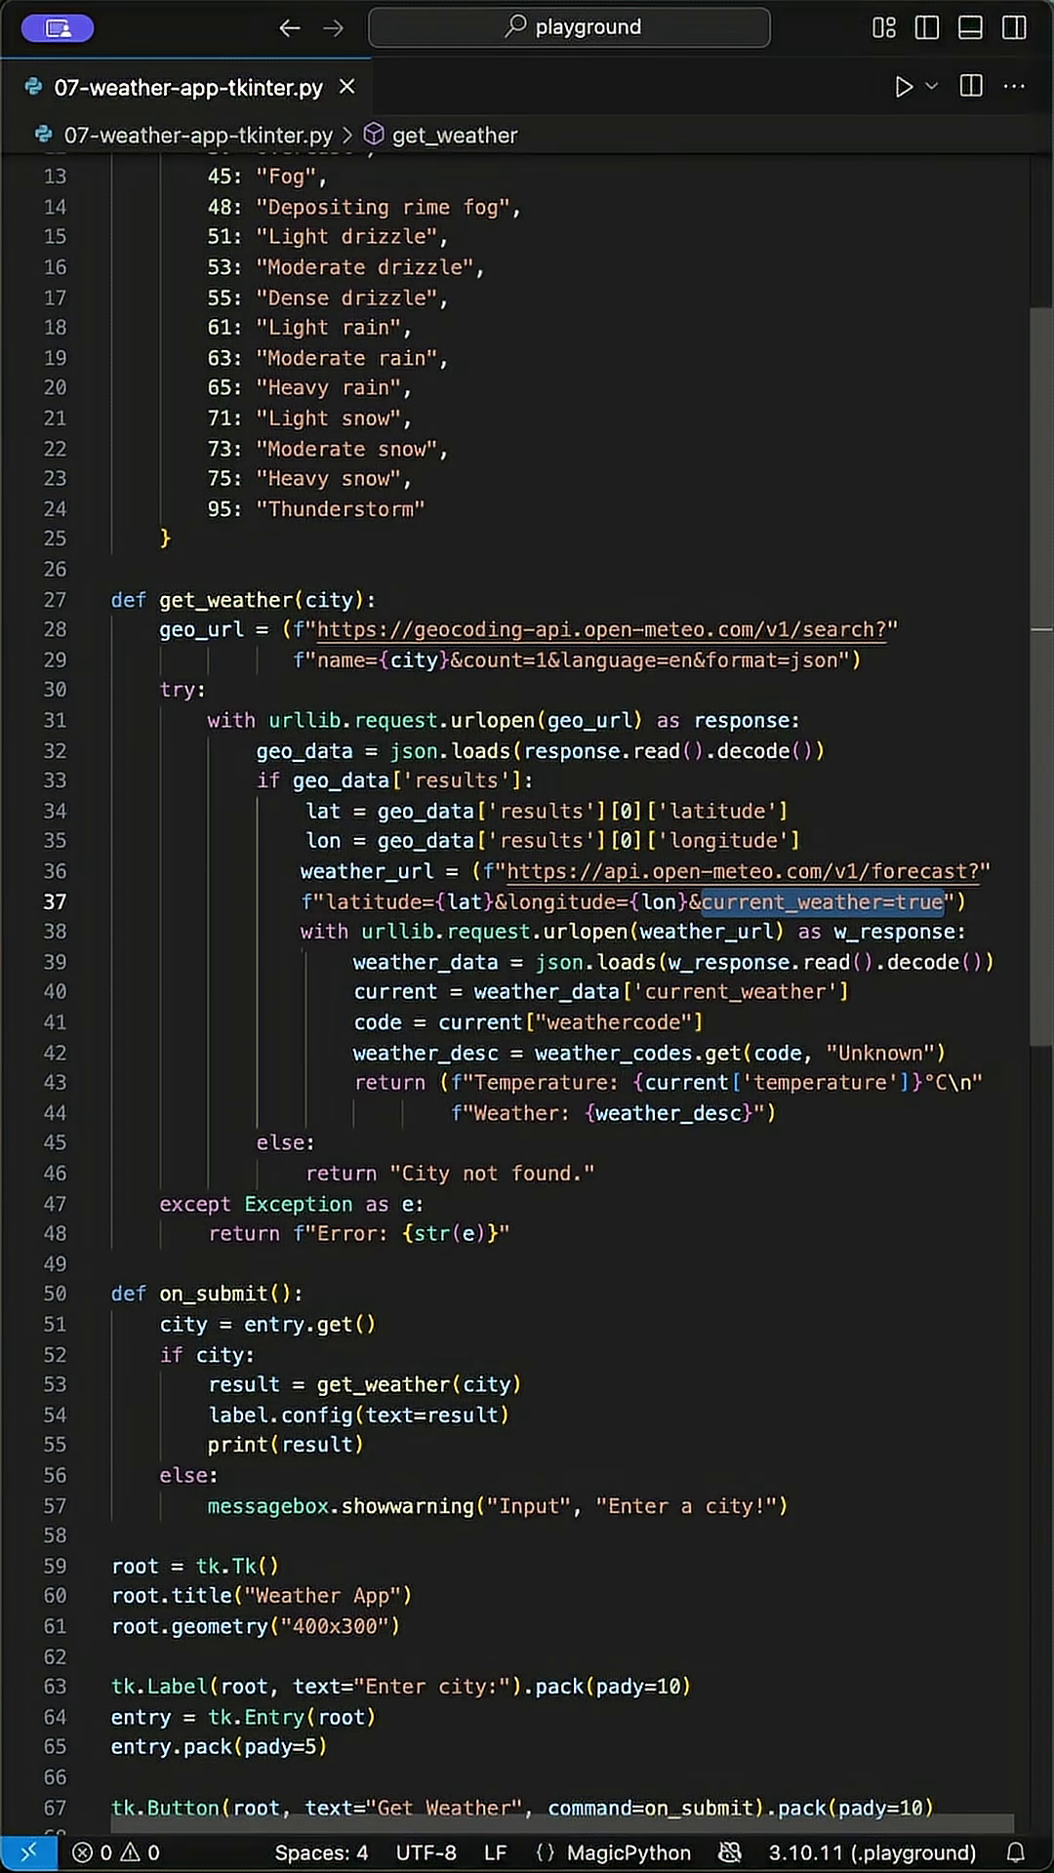
pyautogui.press('BackSpace')
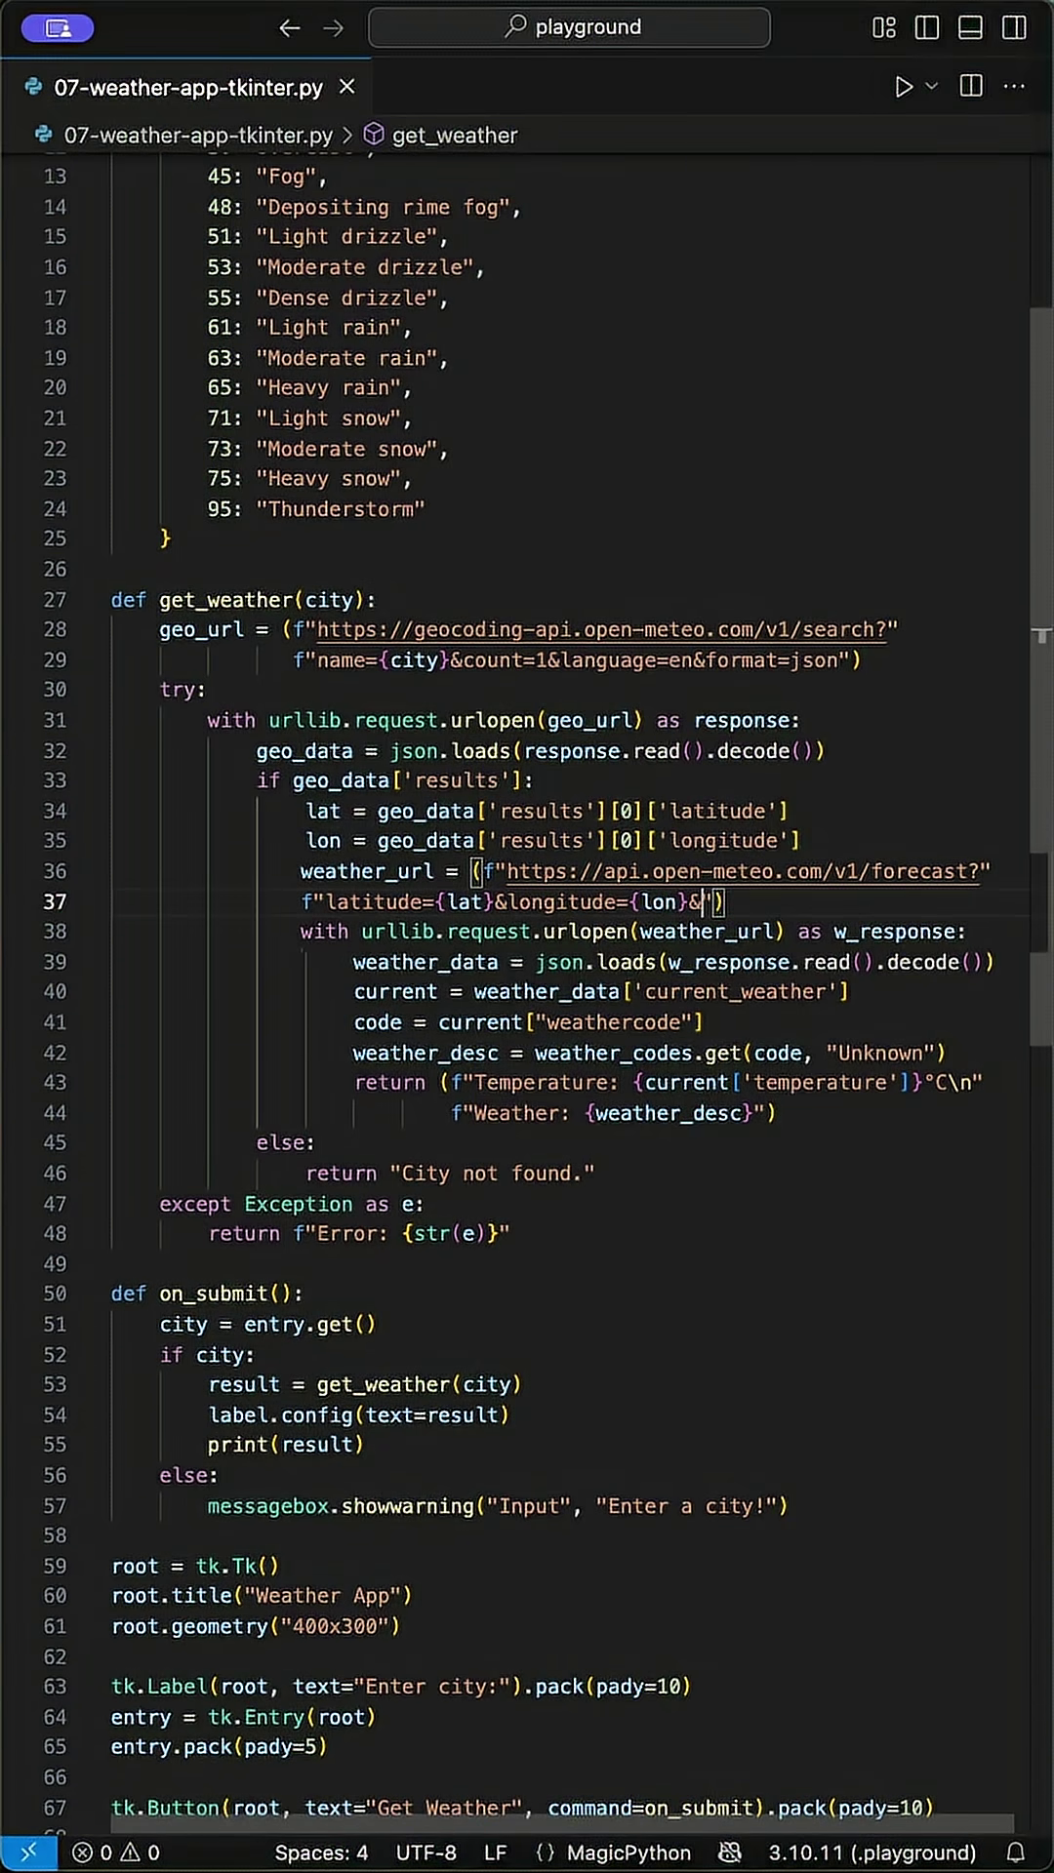
pyautogui.write('daily=temperature_2m_max')
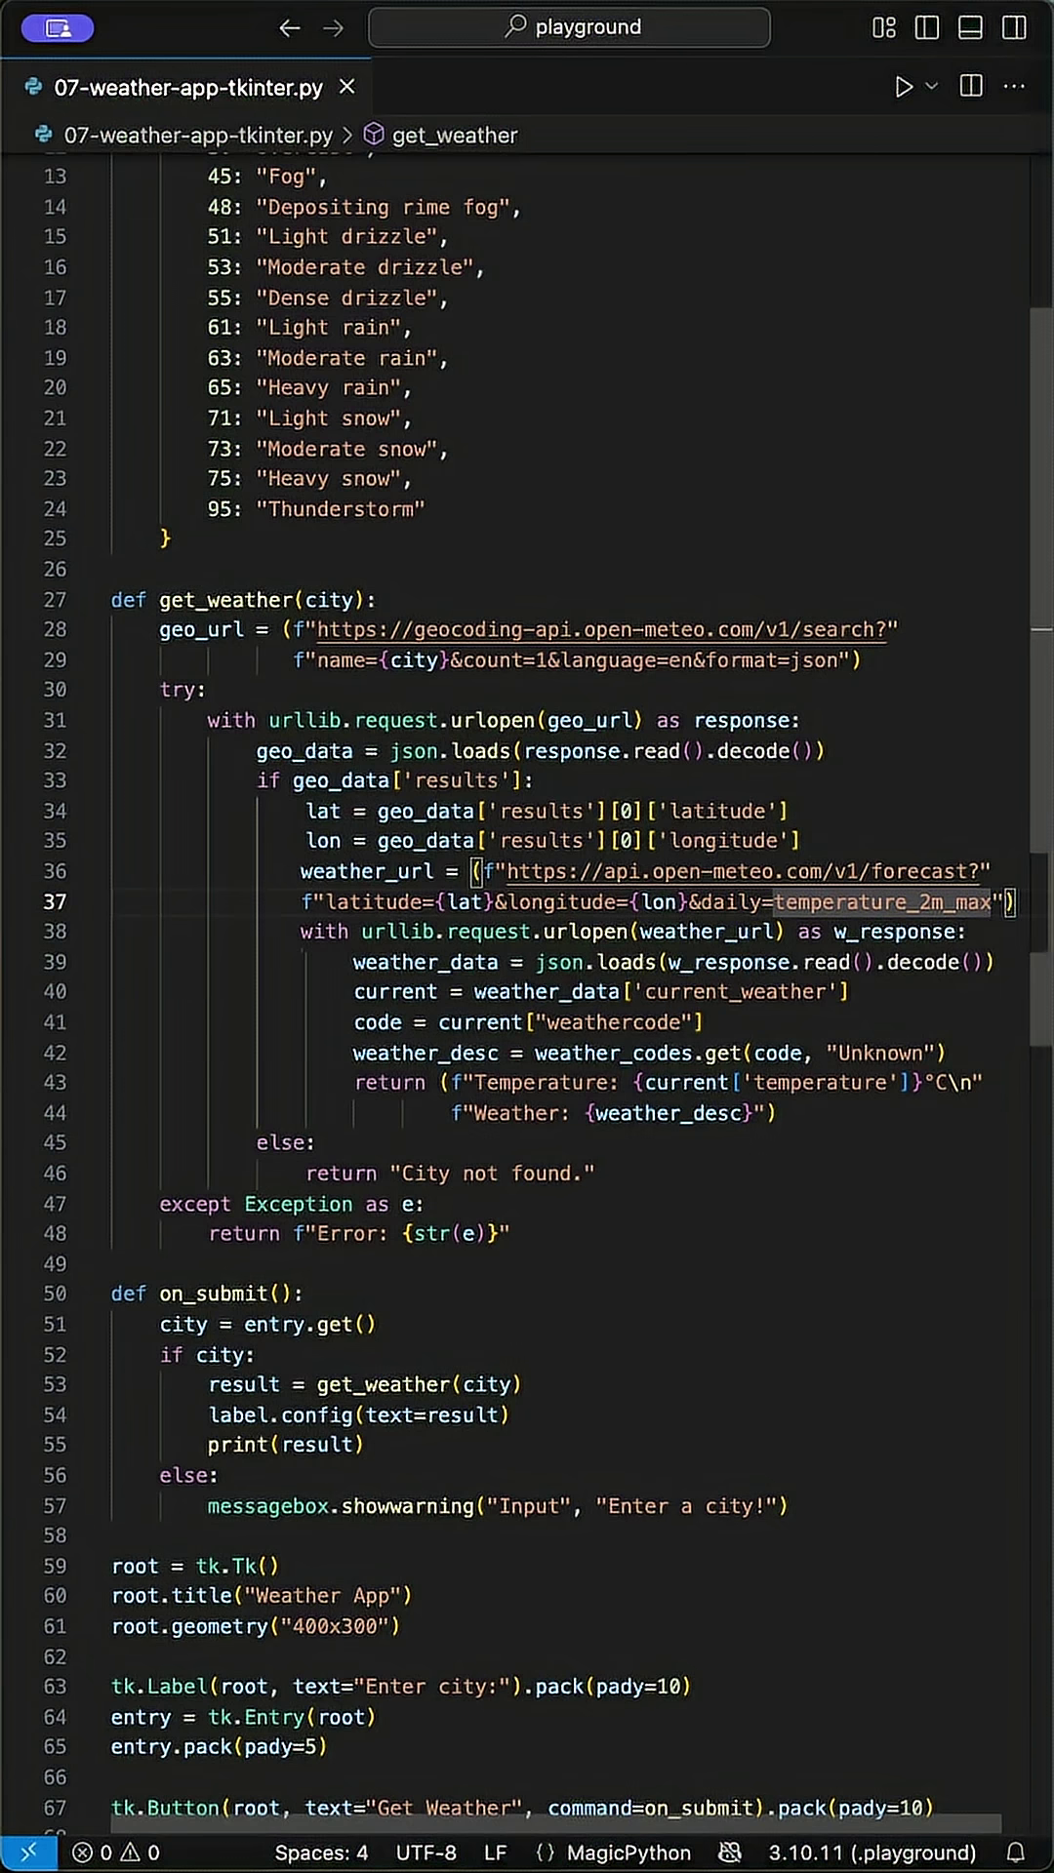
pyautogui.write(',"')
pyautogui.press('Return')
pyautogui.write('f"temperature_2m_min')
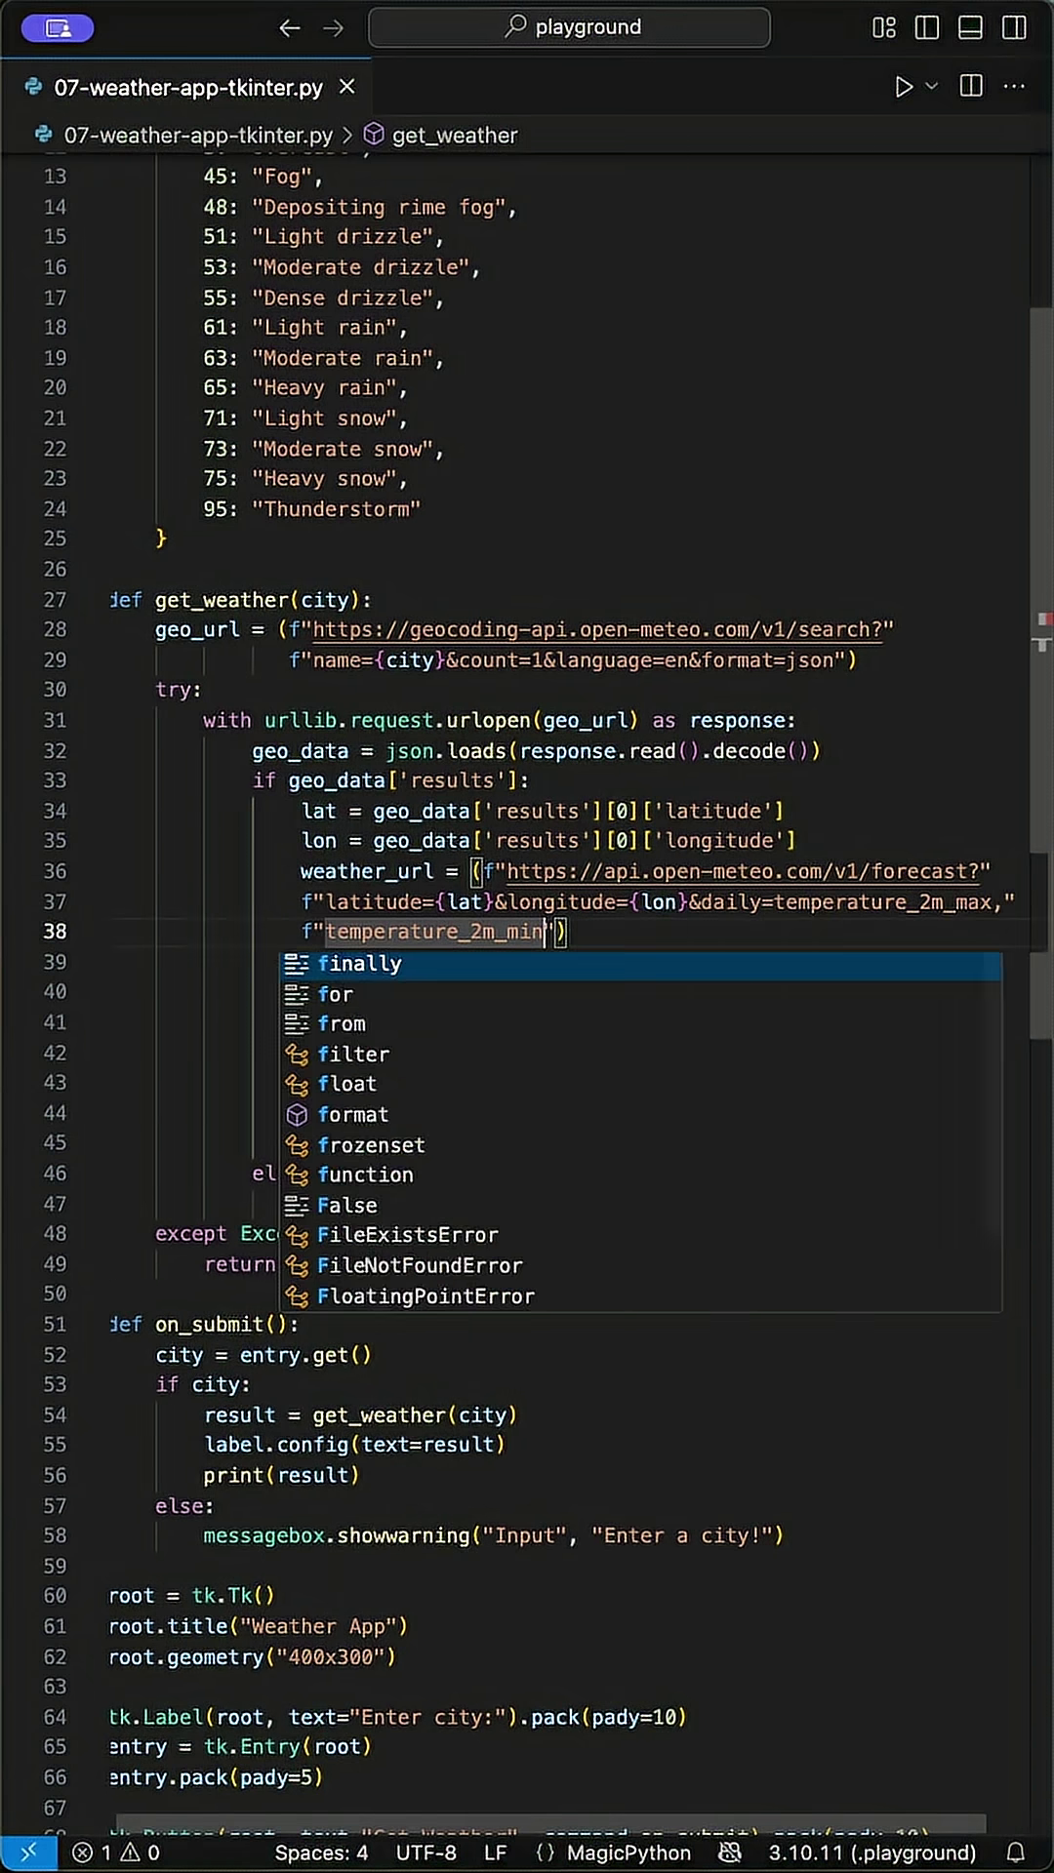
pyautogui.write(',weathercode')
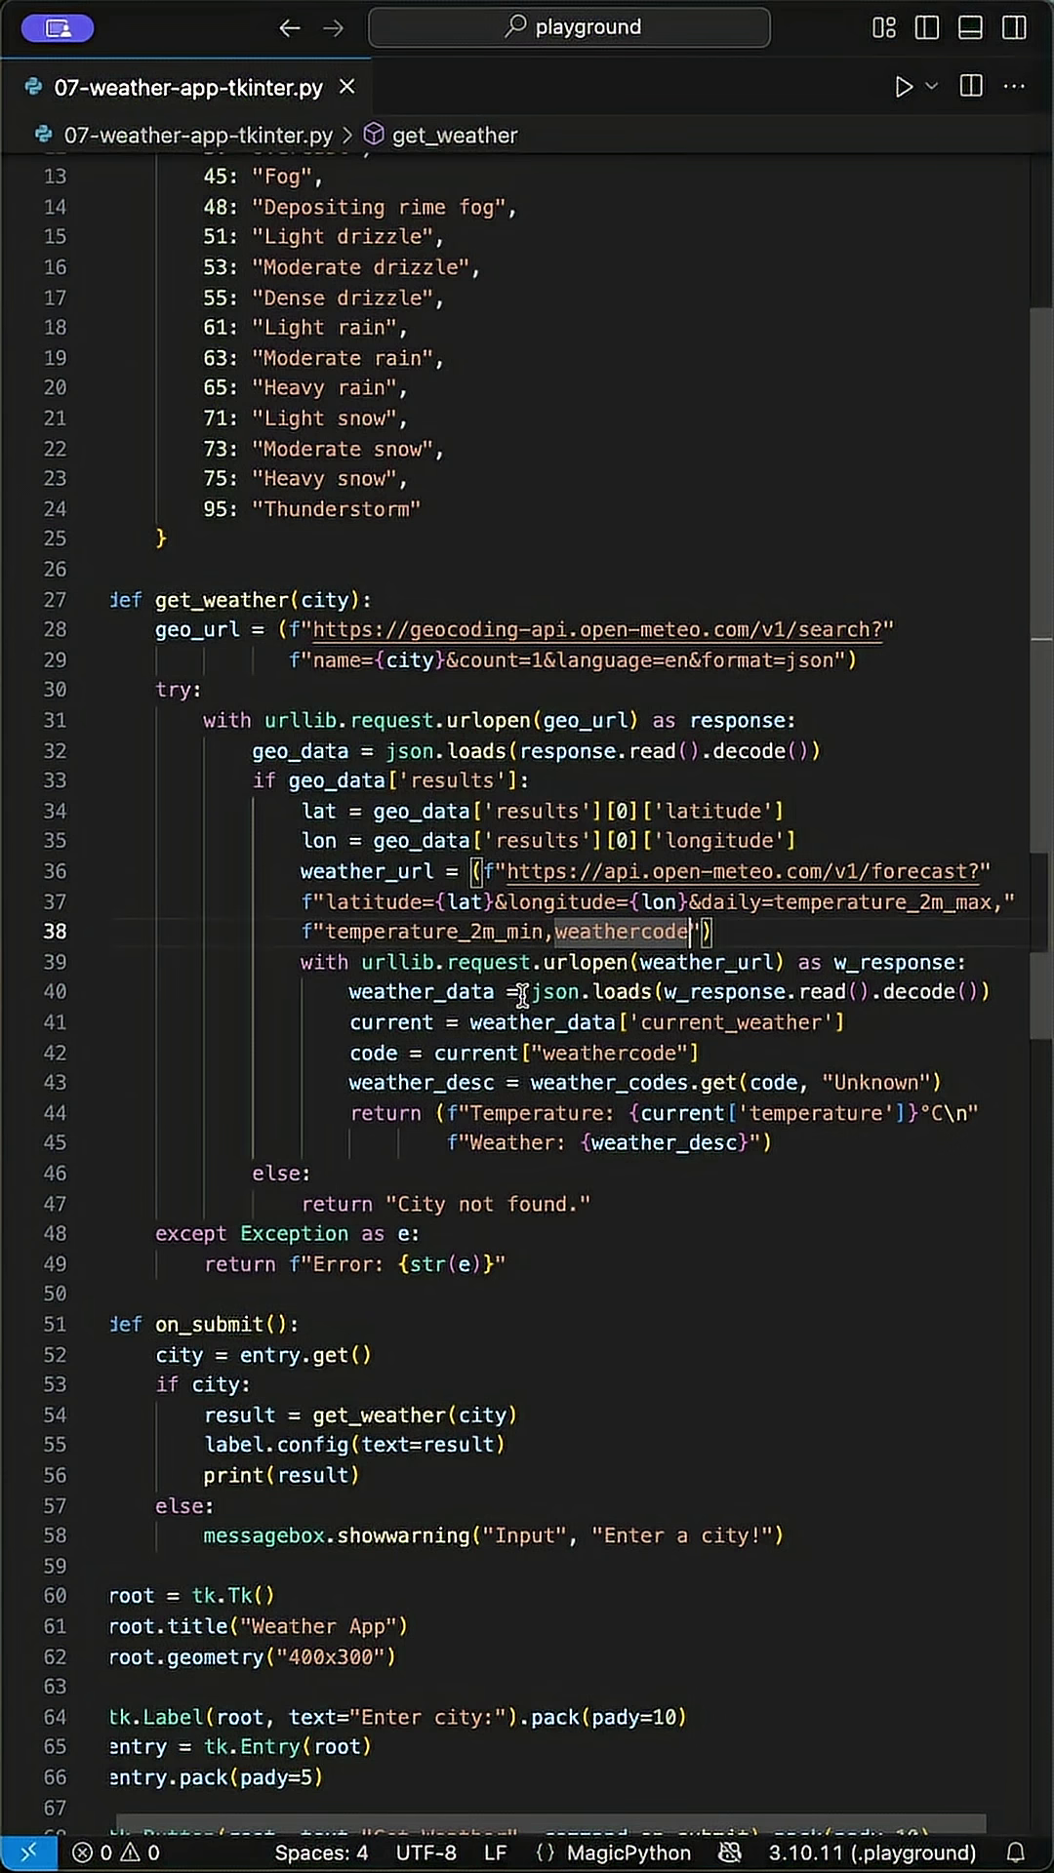
pyautogui.write('&timezone=auto')
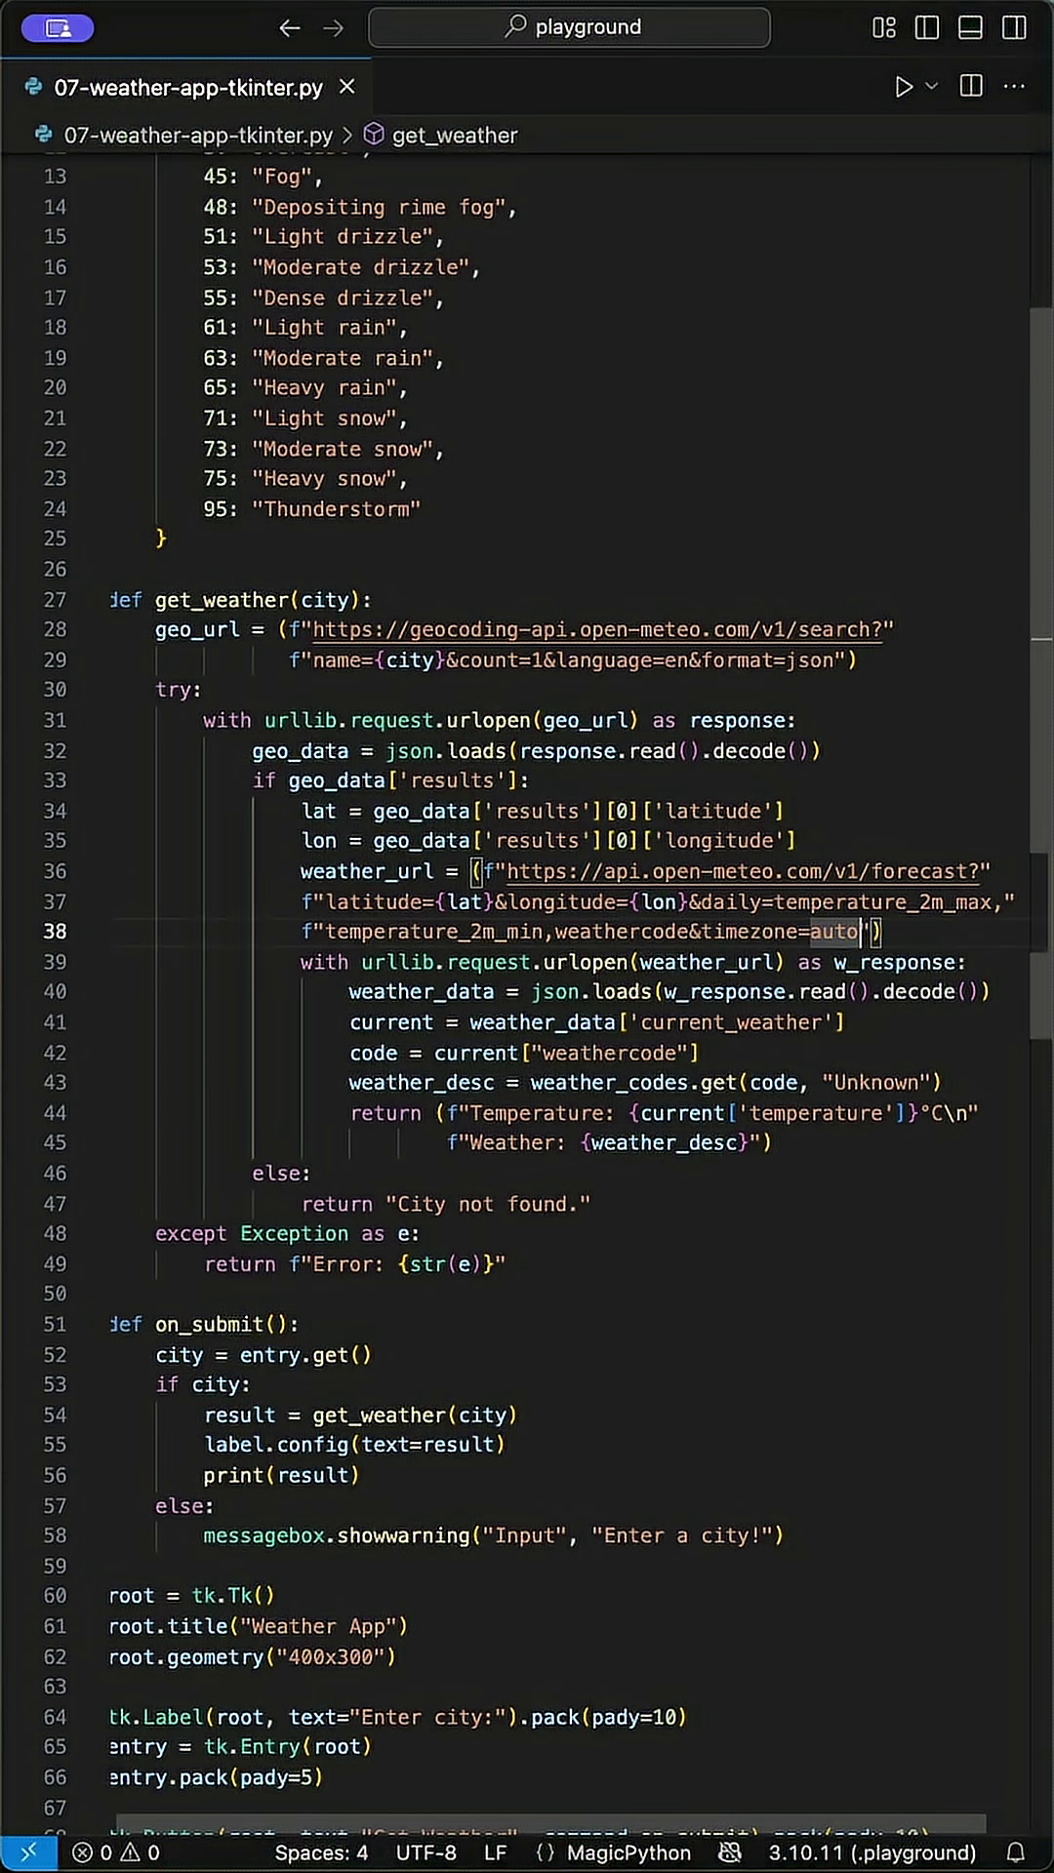
# Replace the parsing lines with daily = weather_data["daily"] and result = "".
pyautogui.moveTo(951, 1084); pyautogui.dragTo(350, 1025)
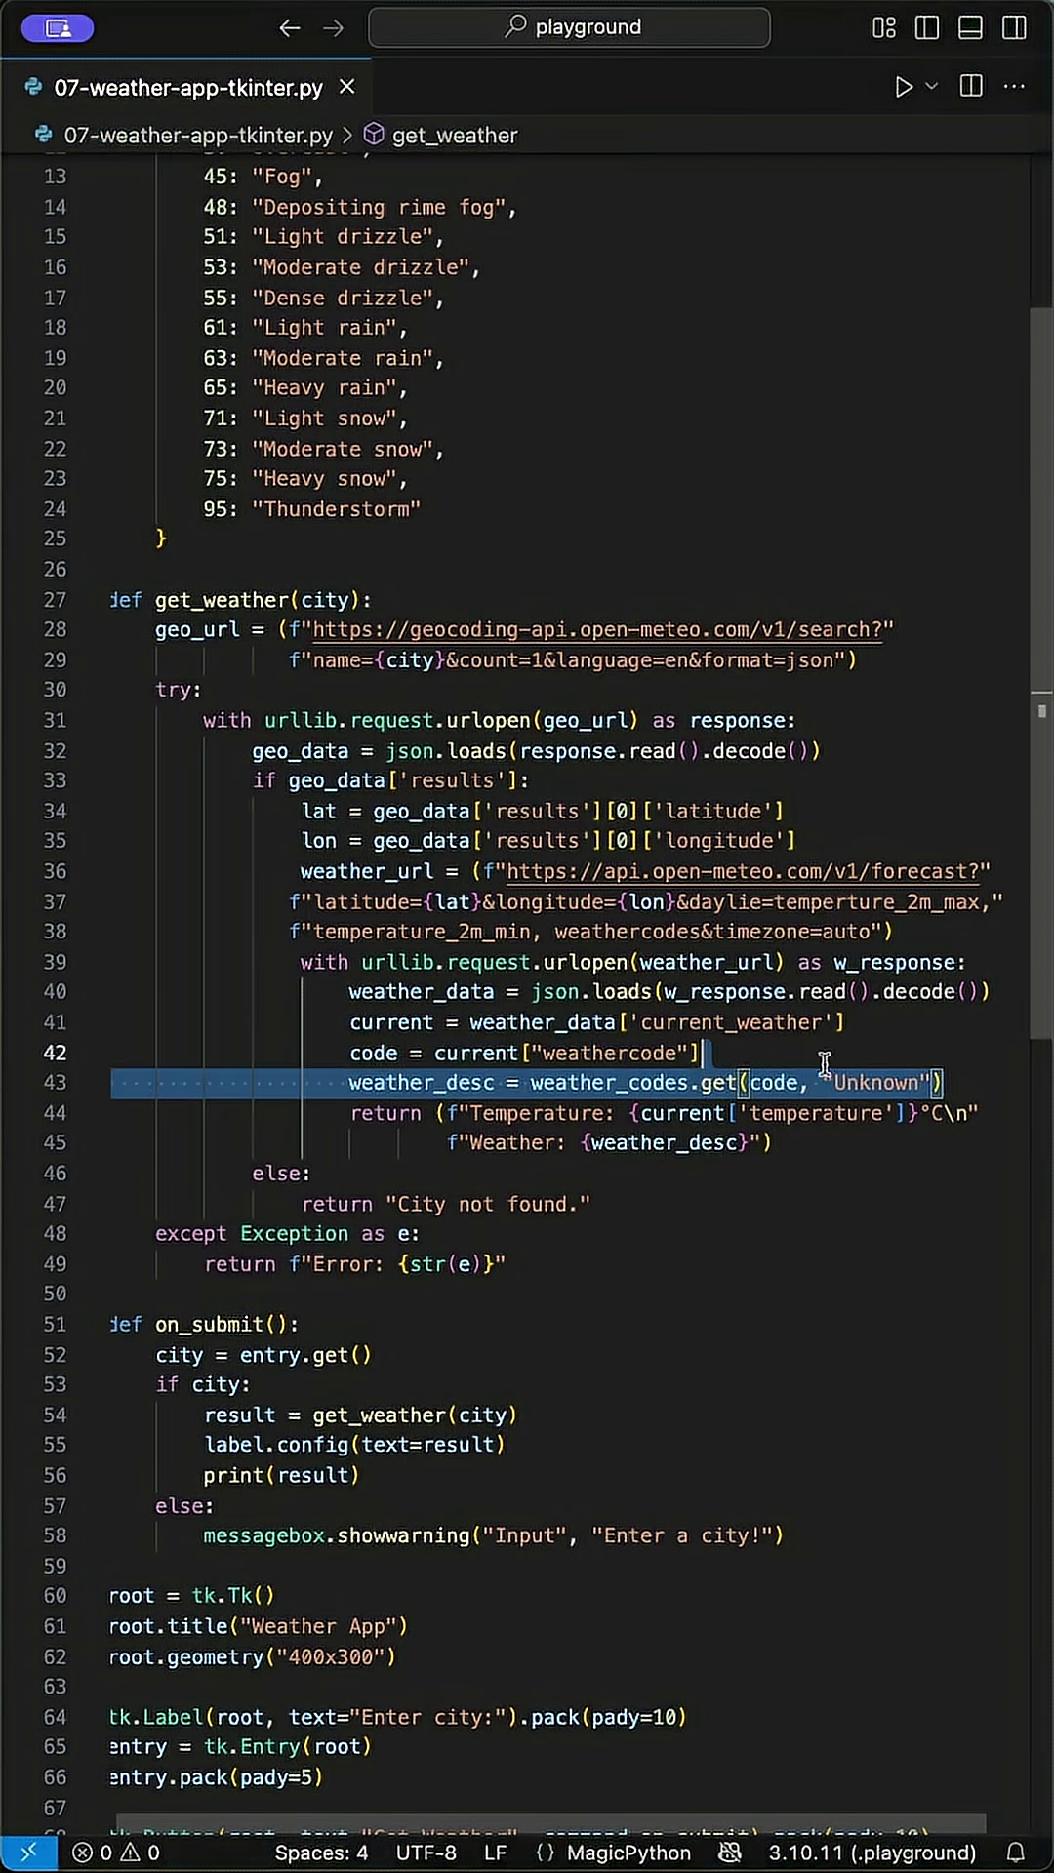
pyautogui.write('d')
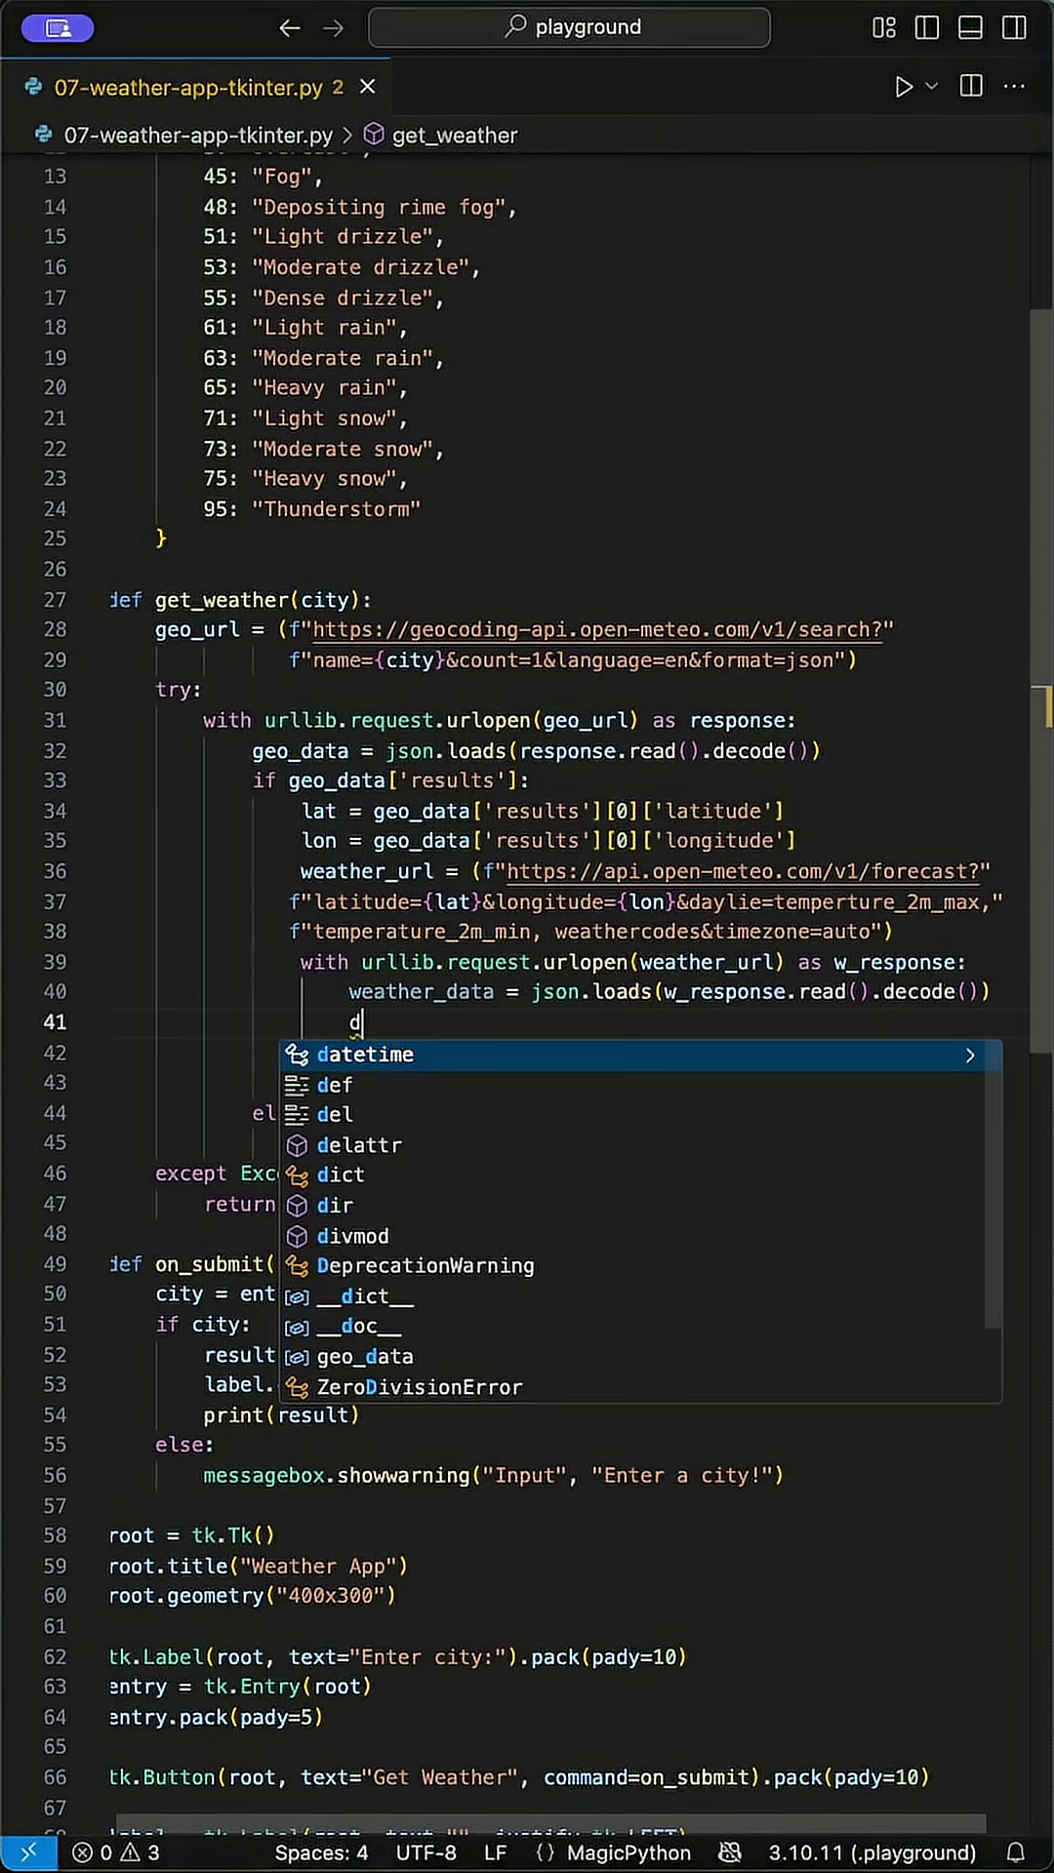
pyautogui.write('aily = we')
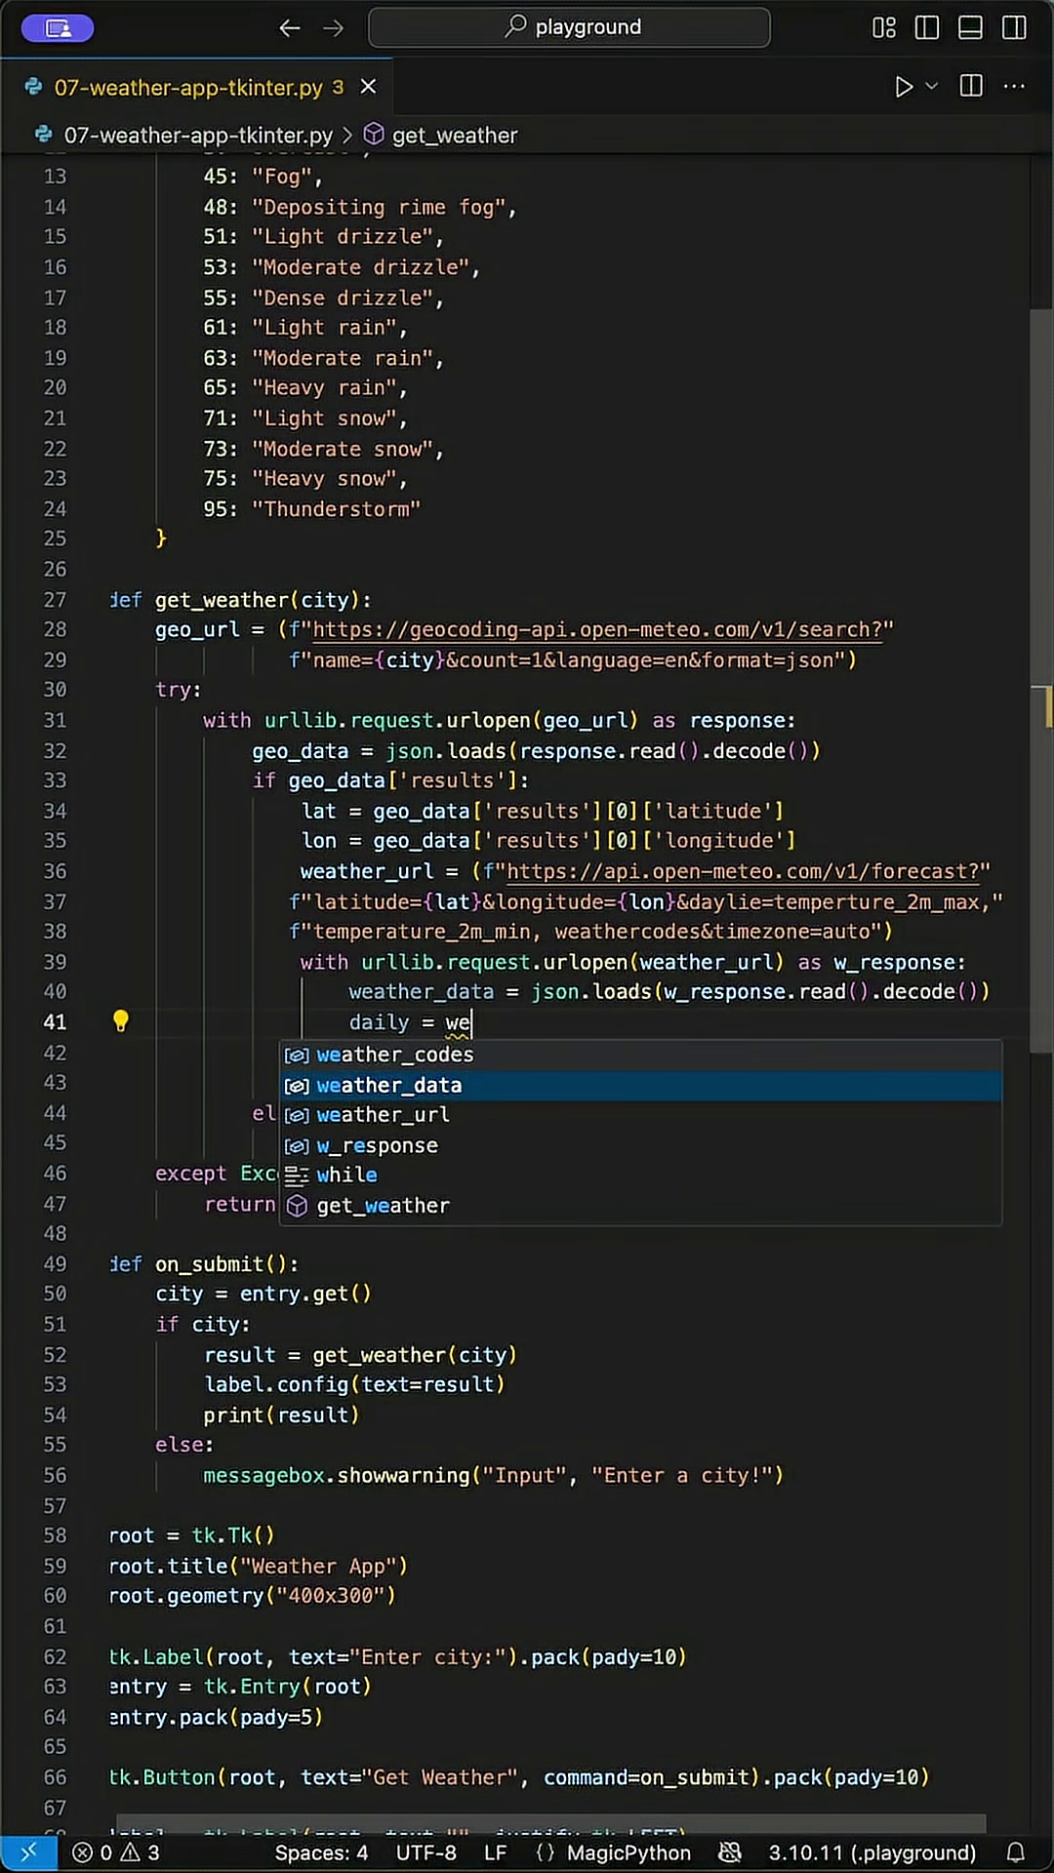
pyautogui.press('Tab')
pyautogui.write('["')
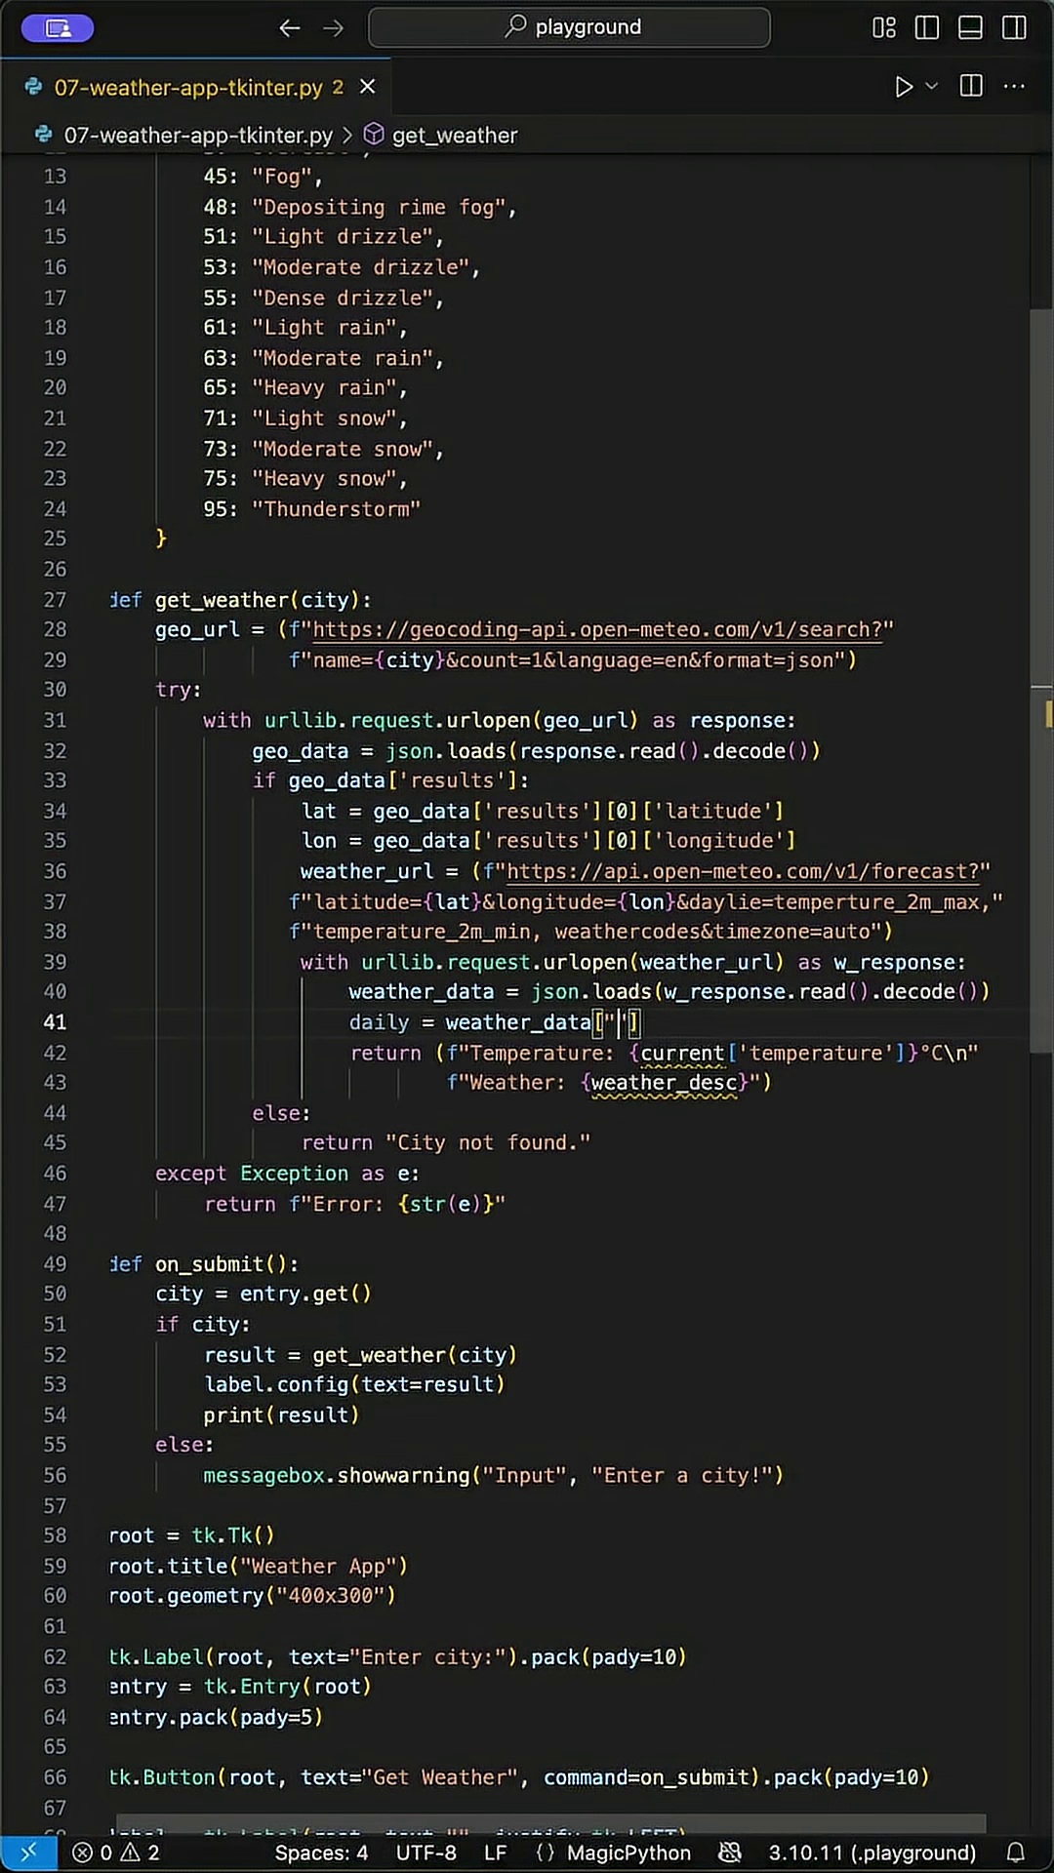
pyautogui.write('daily')
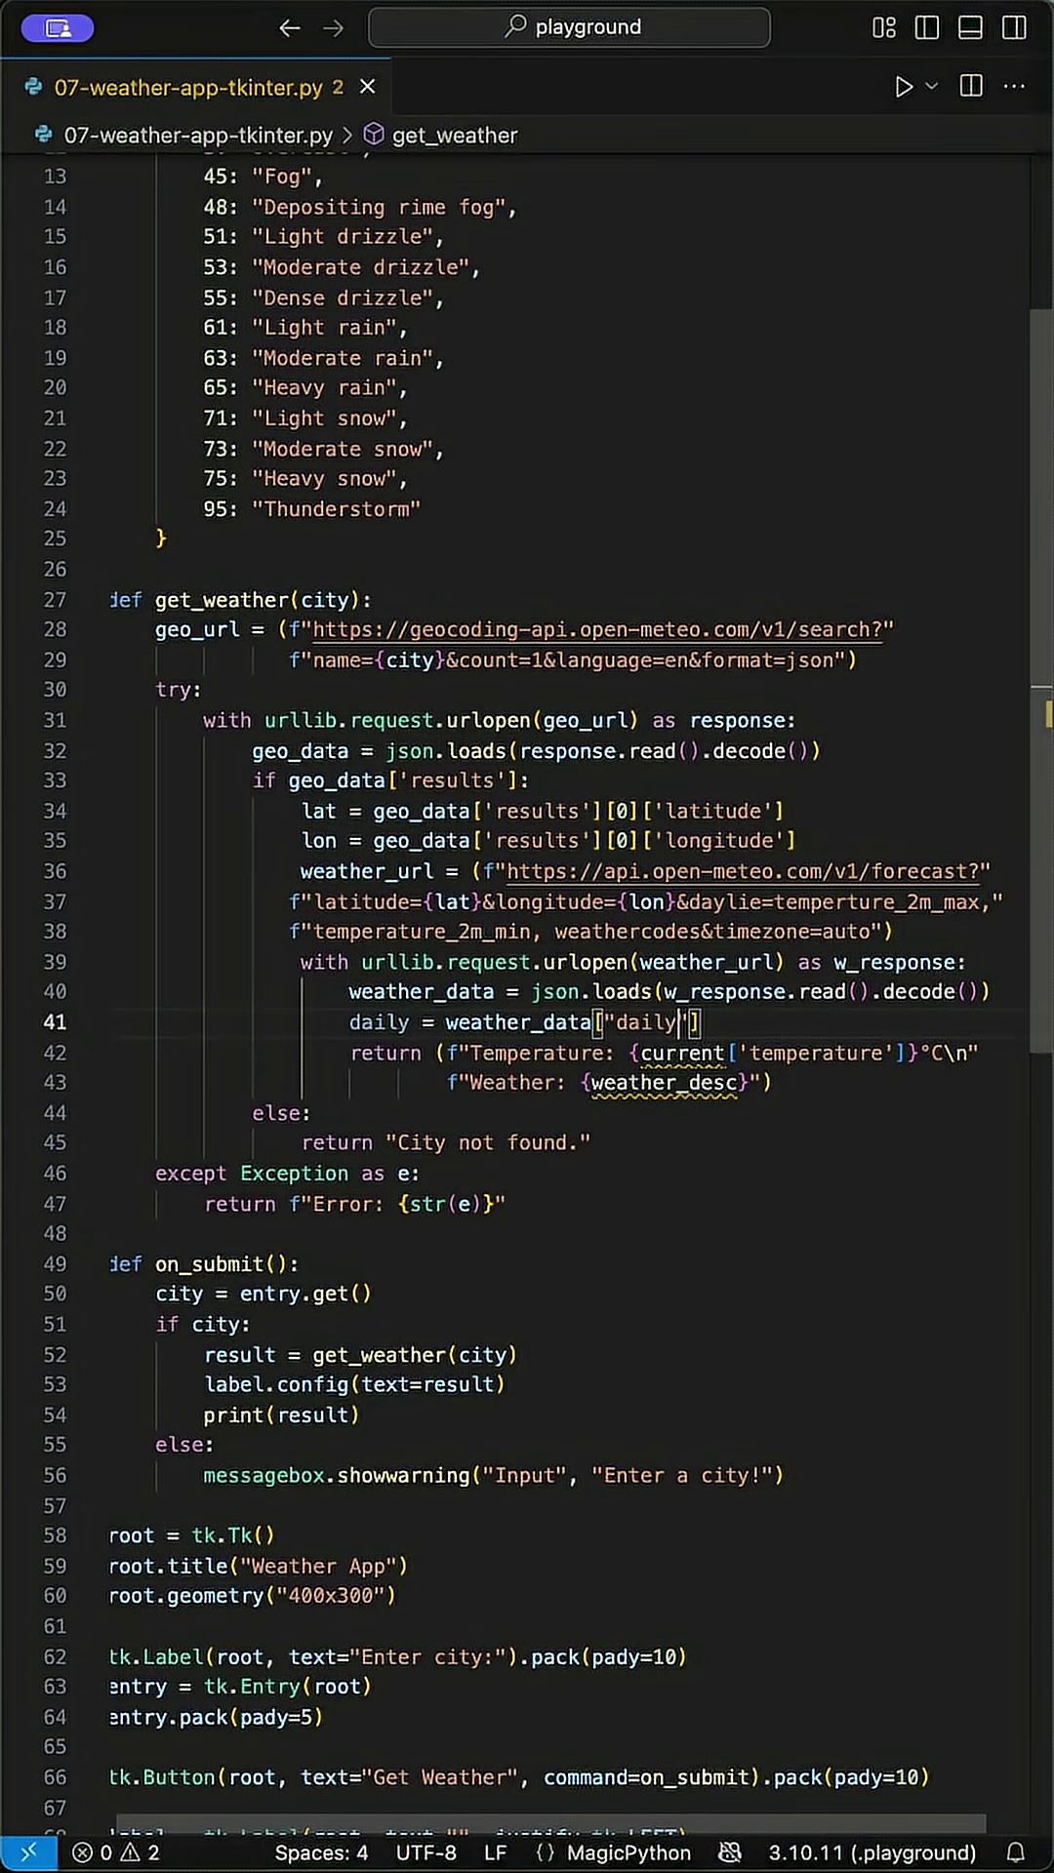
pyautogui.press('End')
pyautogui.press('Return')
pyautogui.write('re')
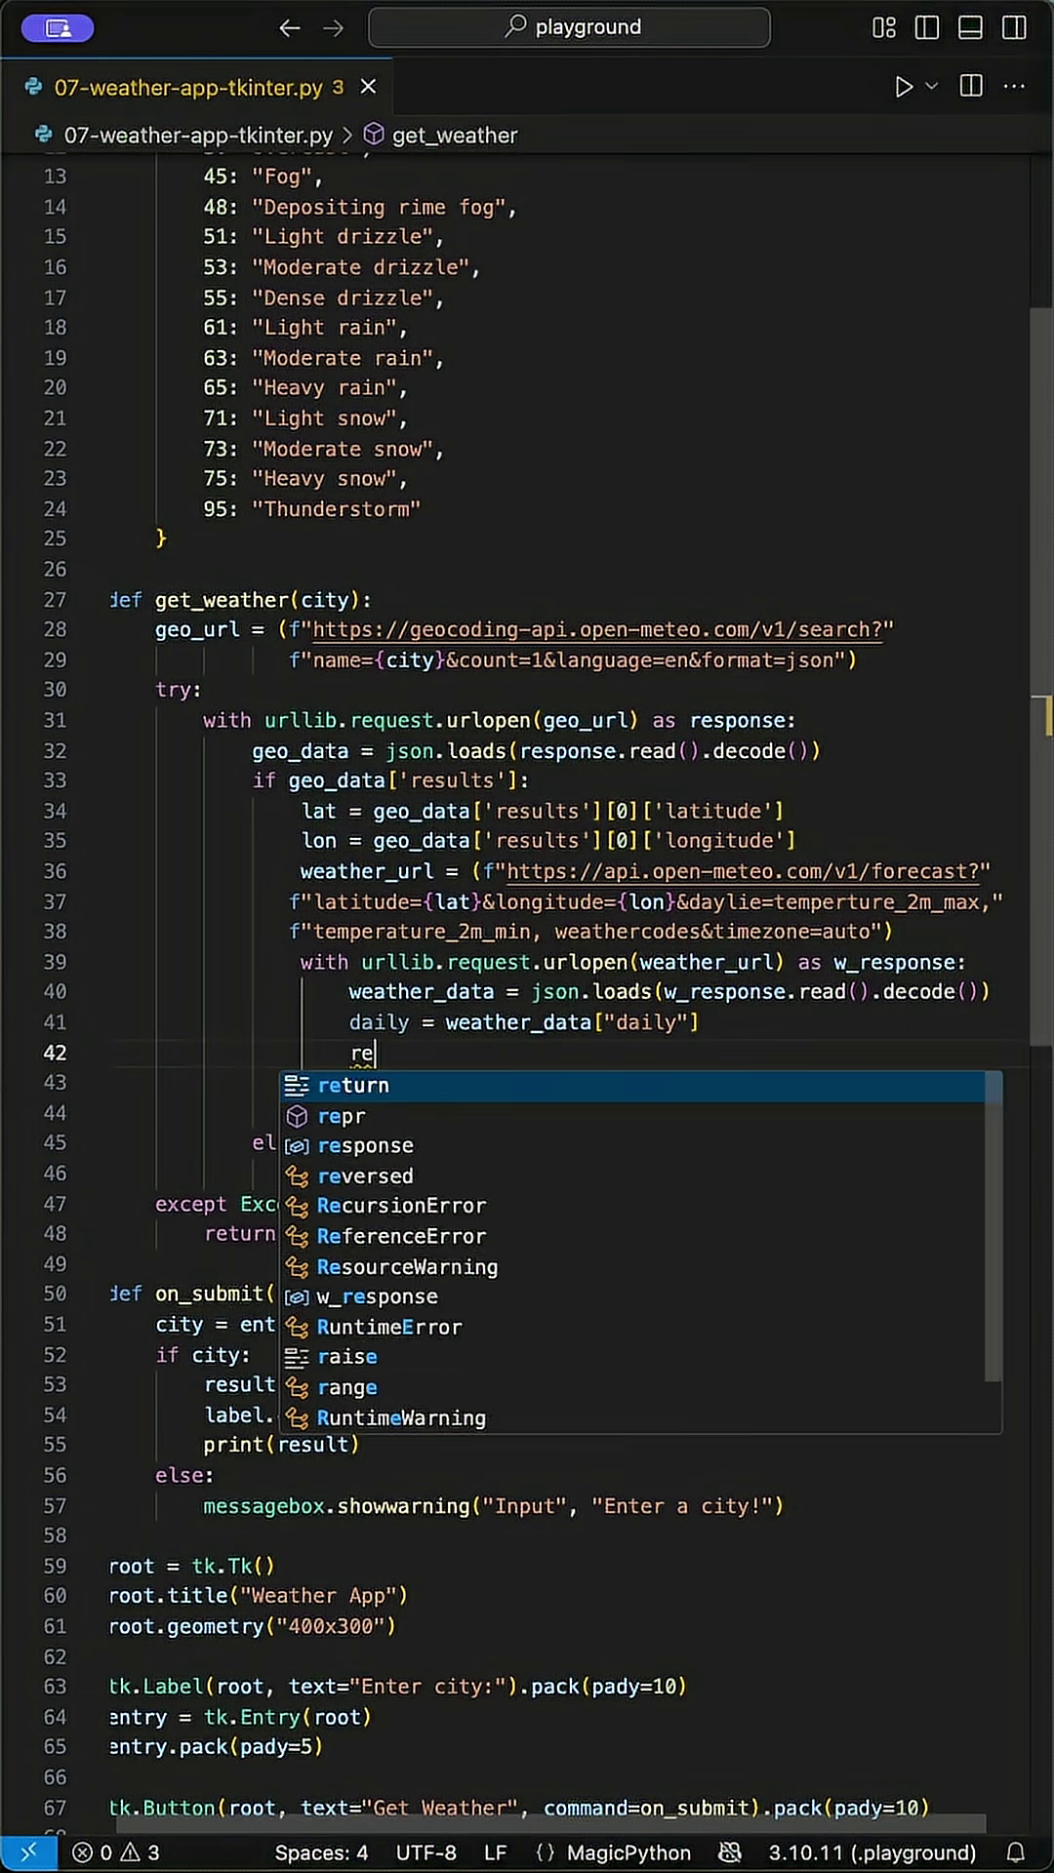
pyautogui.write('sult ')
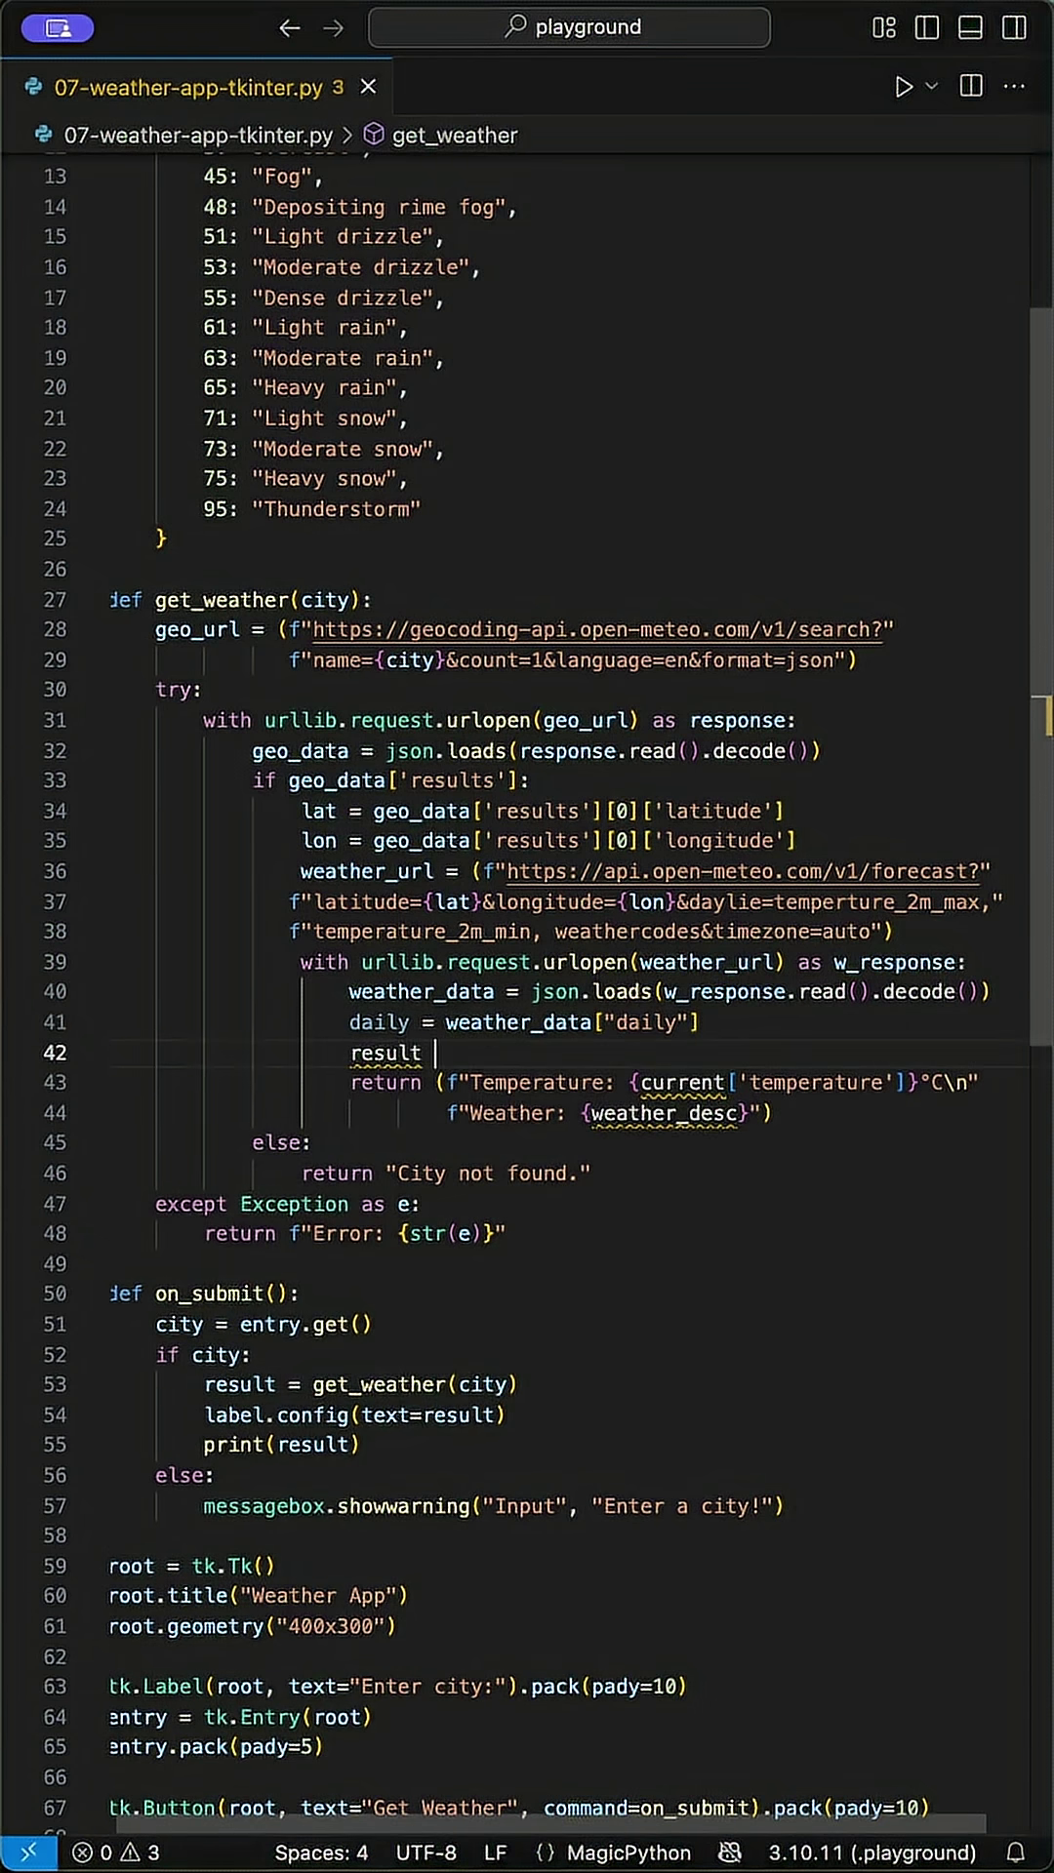
pyautogui.write('= "')
pyautogui.press('Return')
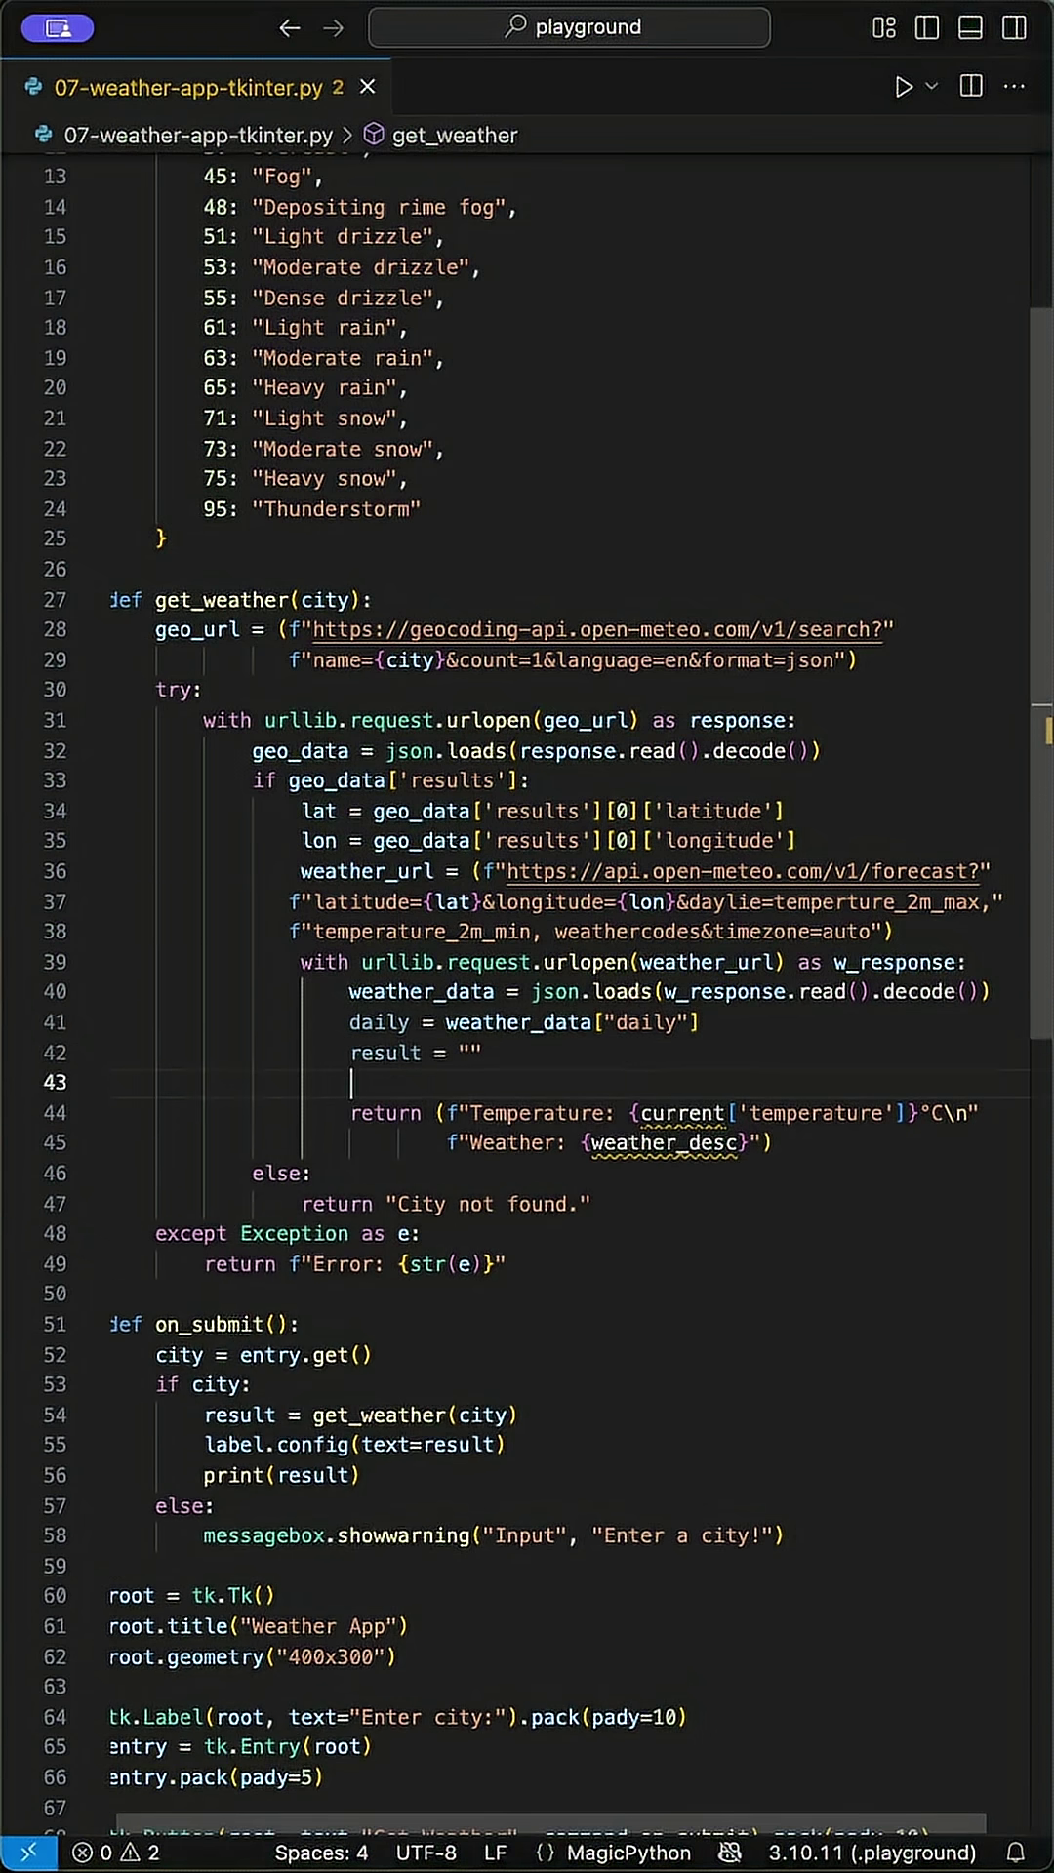
pyautogui.write('for i in range(7):')
# Inside the loop, compute each day's date and its date_str via strftime.
pyautogui.press('Return')
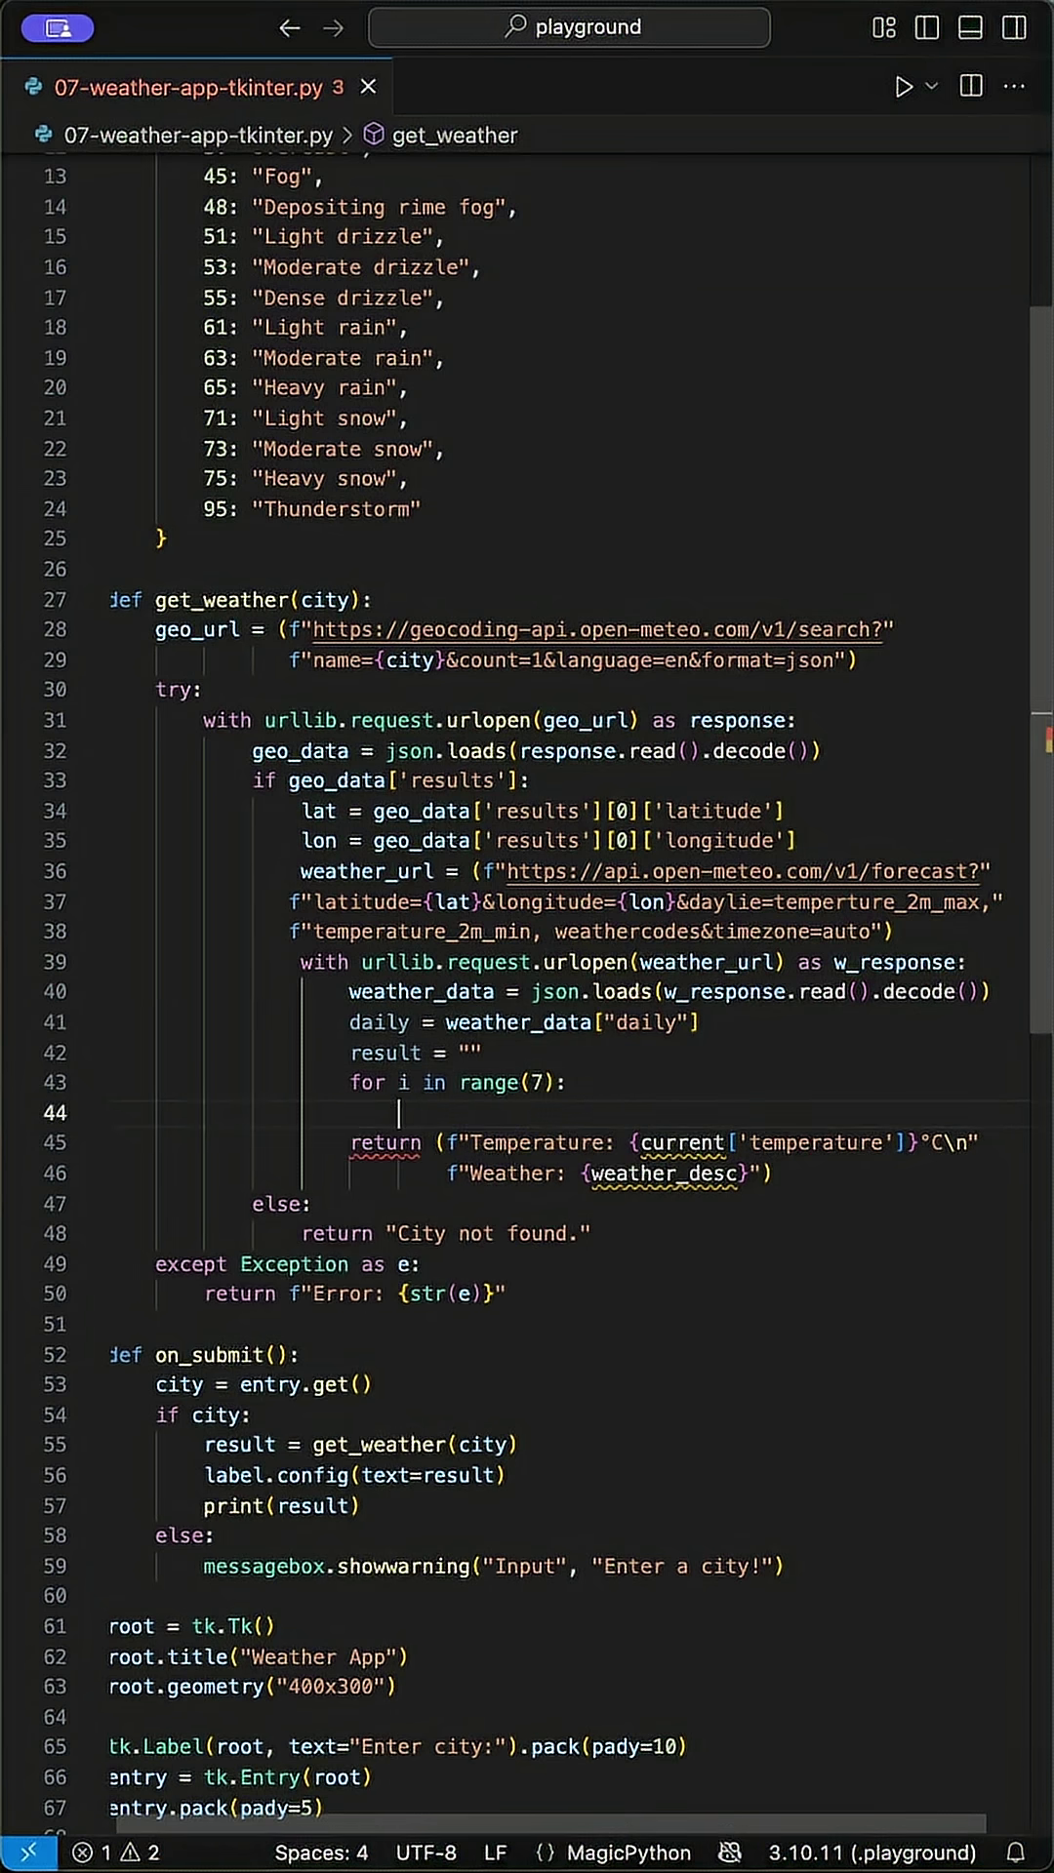
pyautogui.write('date = datetime.now() + ')
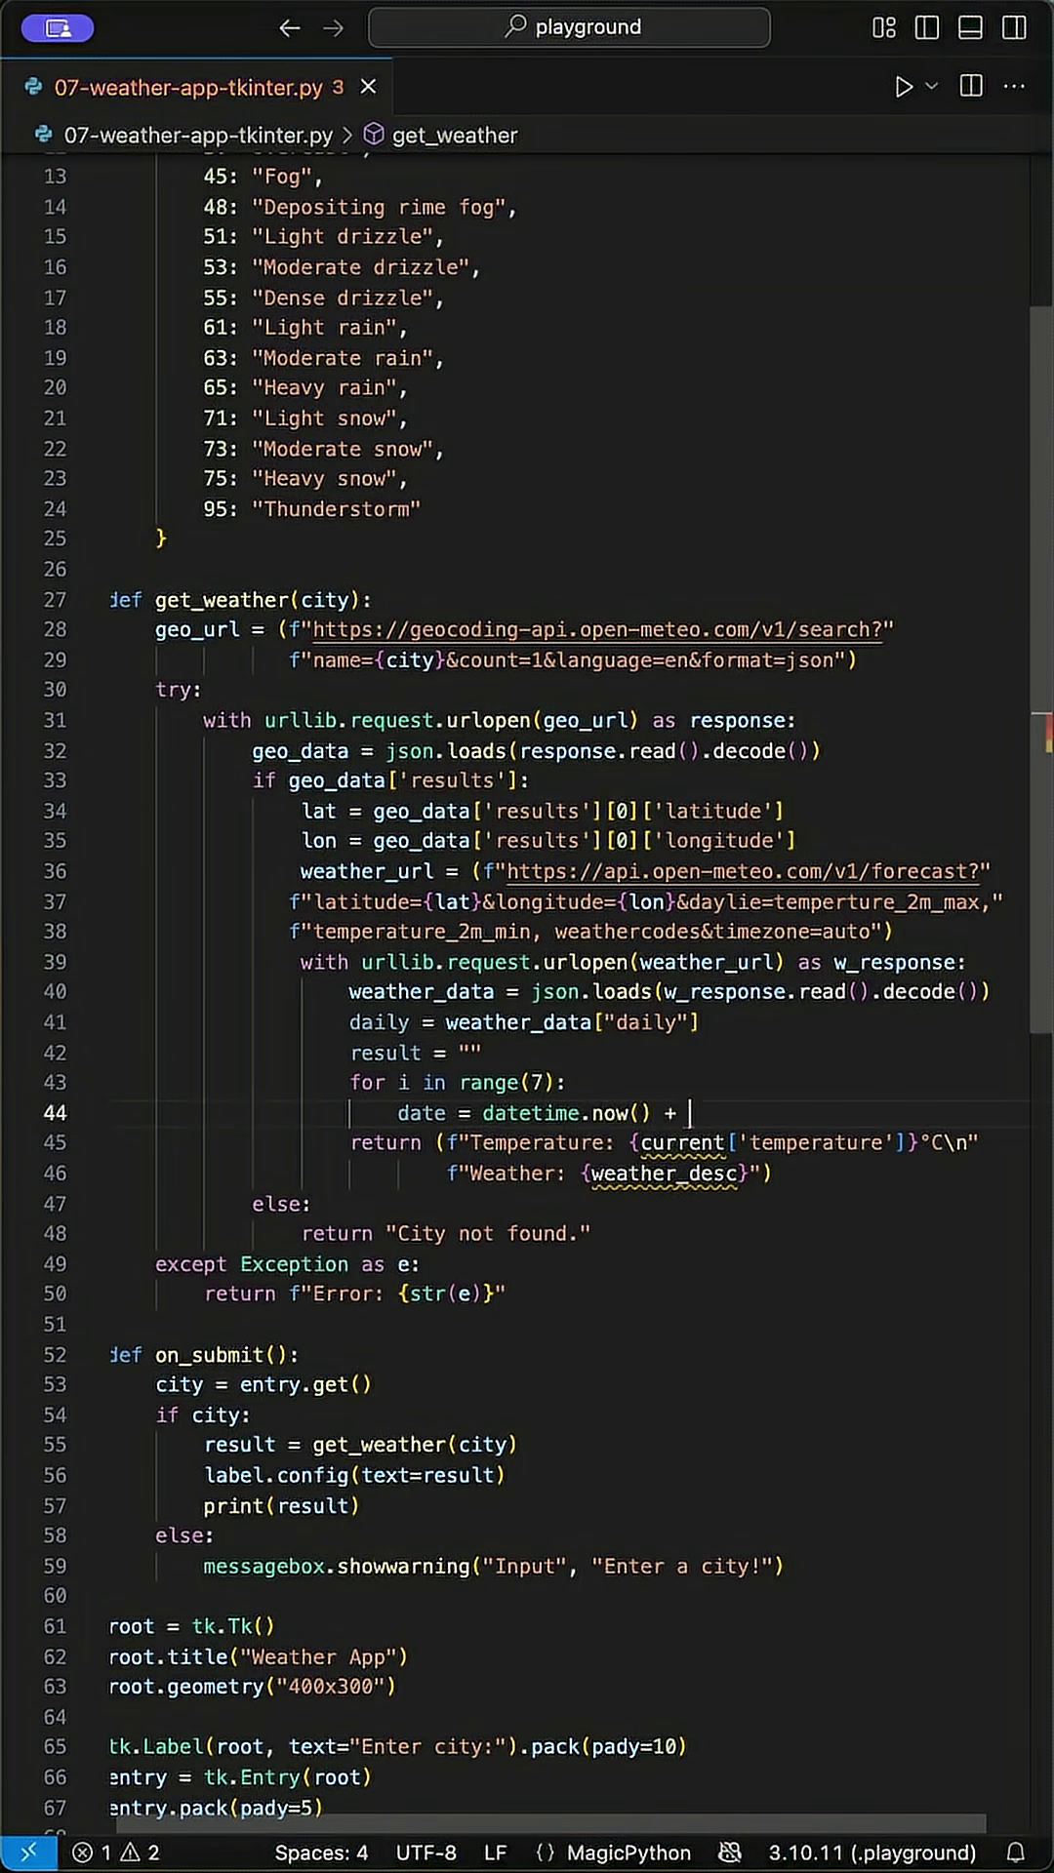
pyautogui.write('timedelta(days=i)')
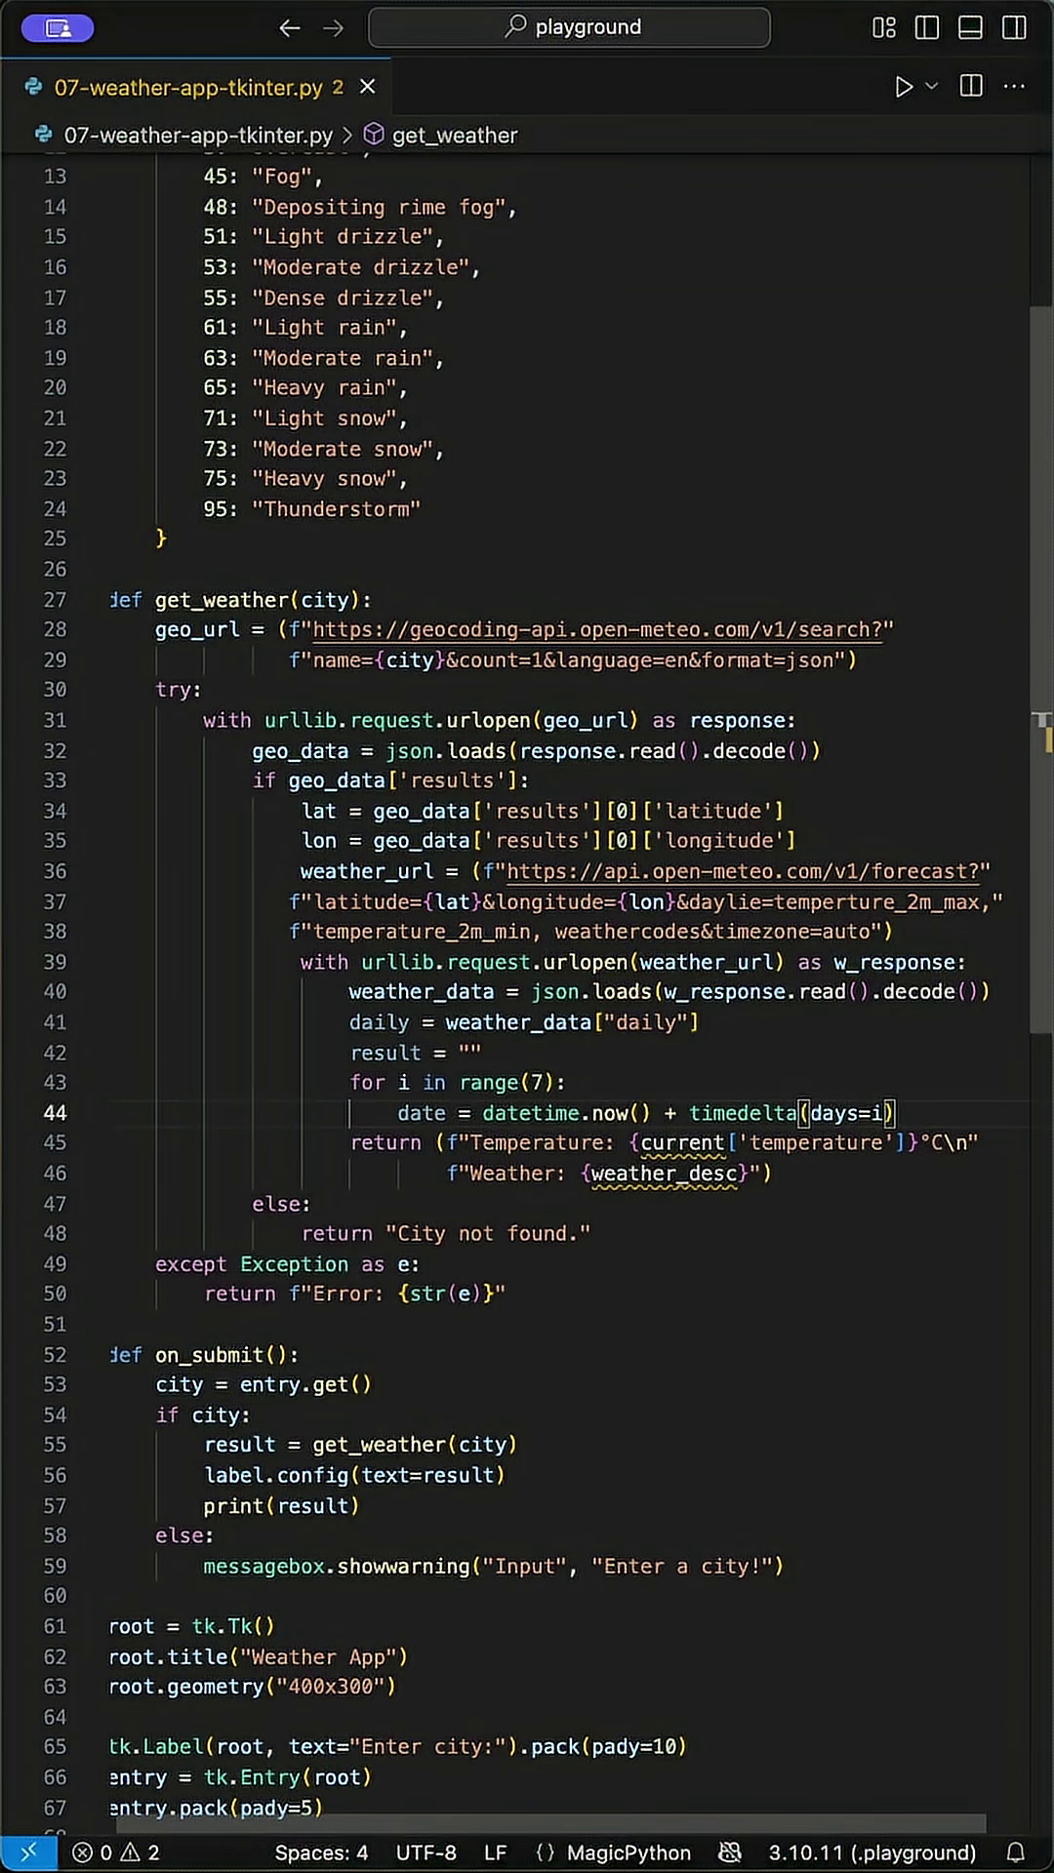
pyautogui.press('Return')
pyautogui.write('date_str = date.st')
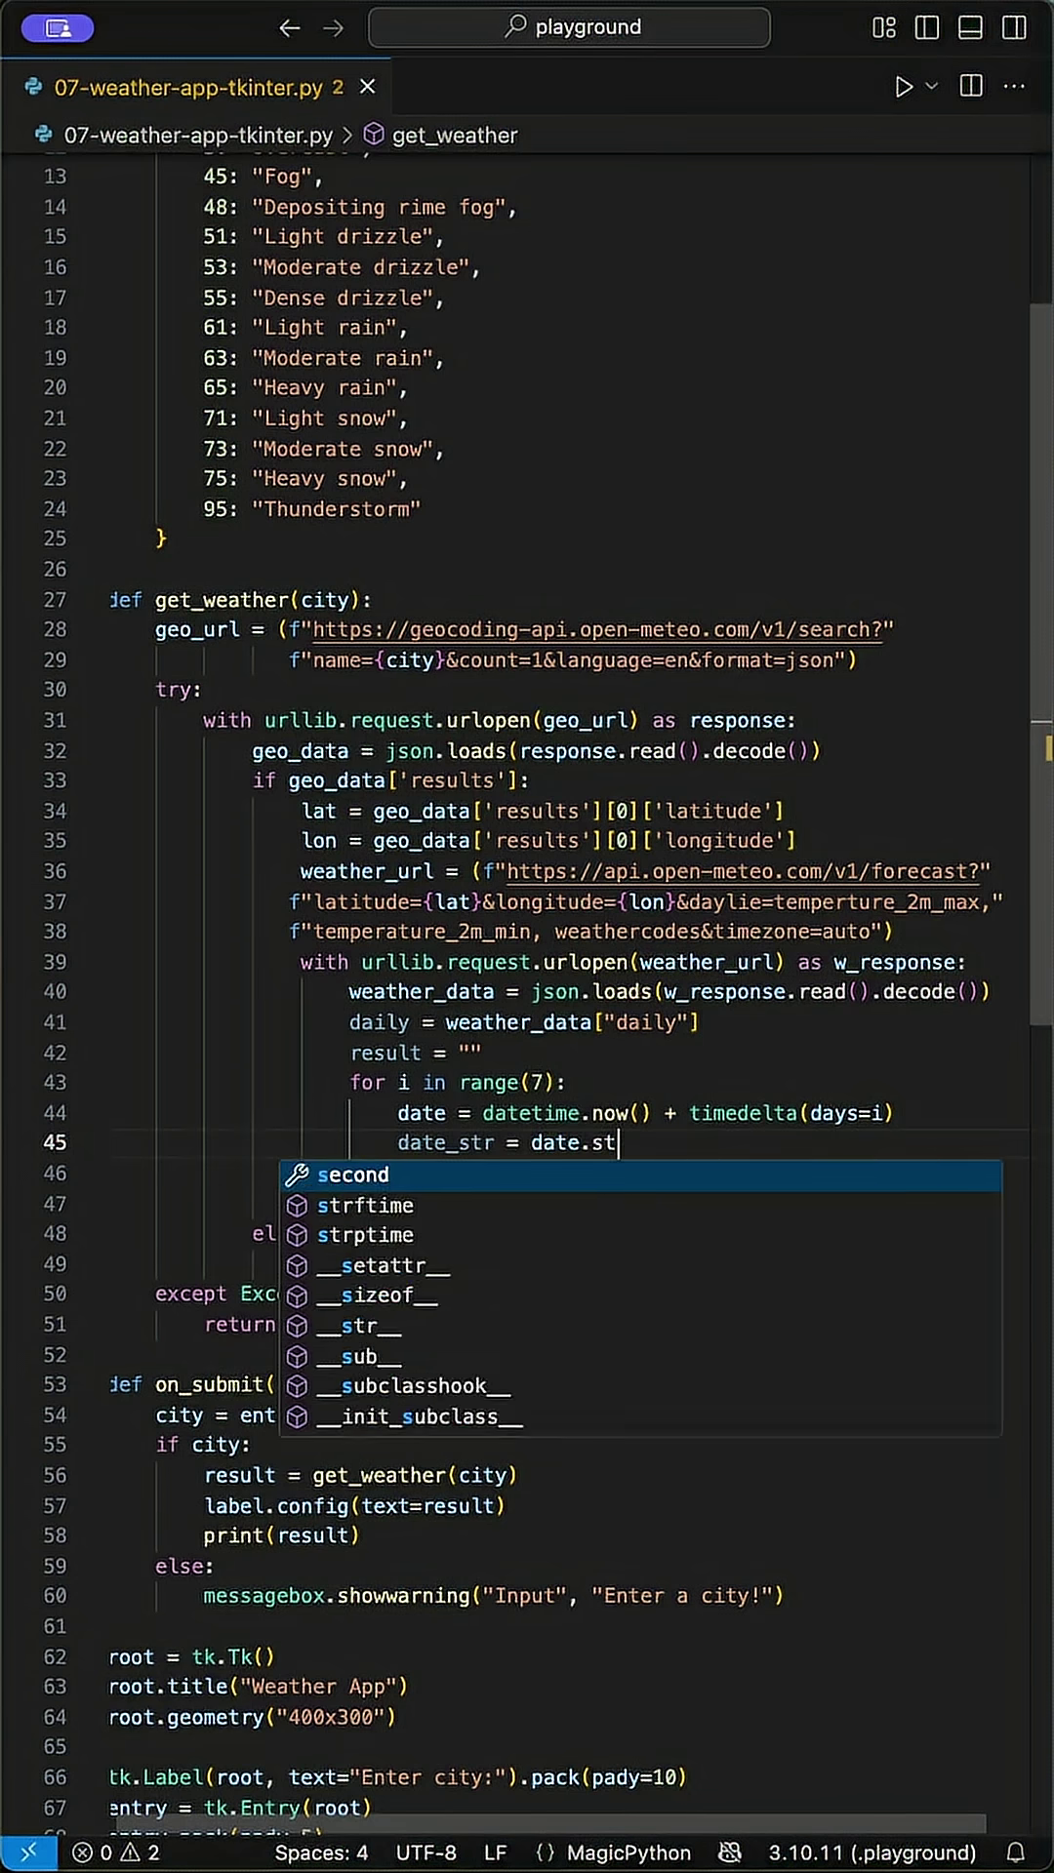
pyautogui.write('rftime("%Y')
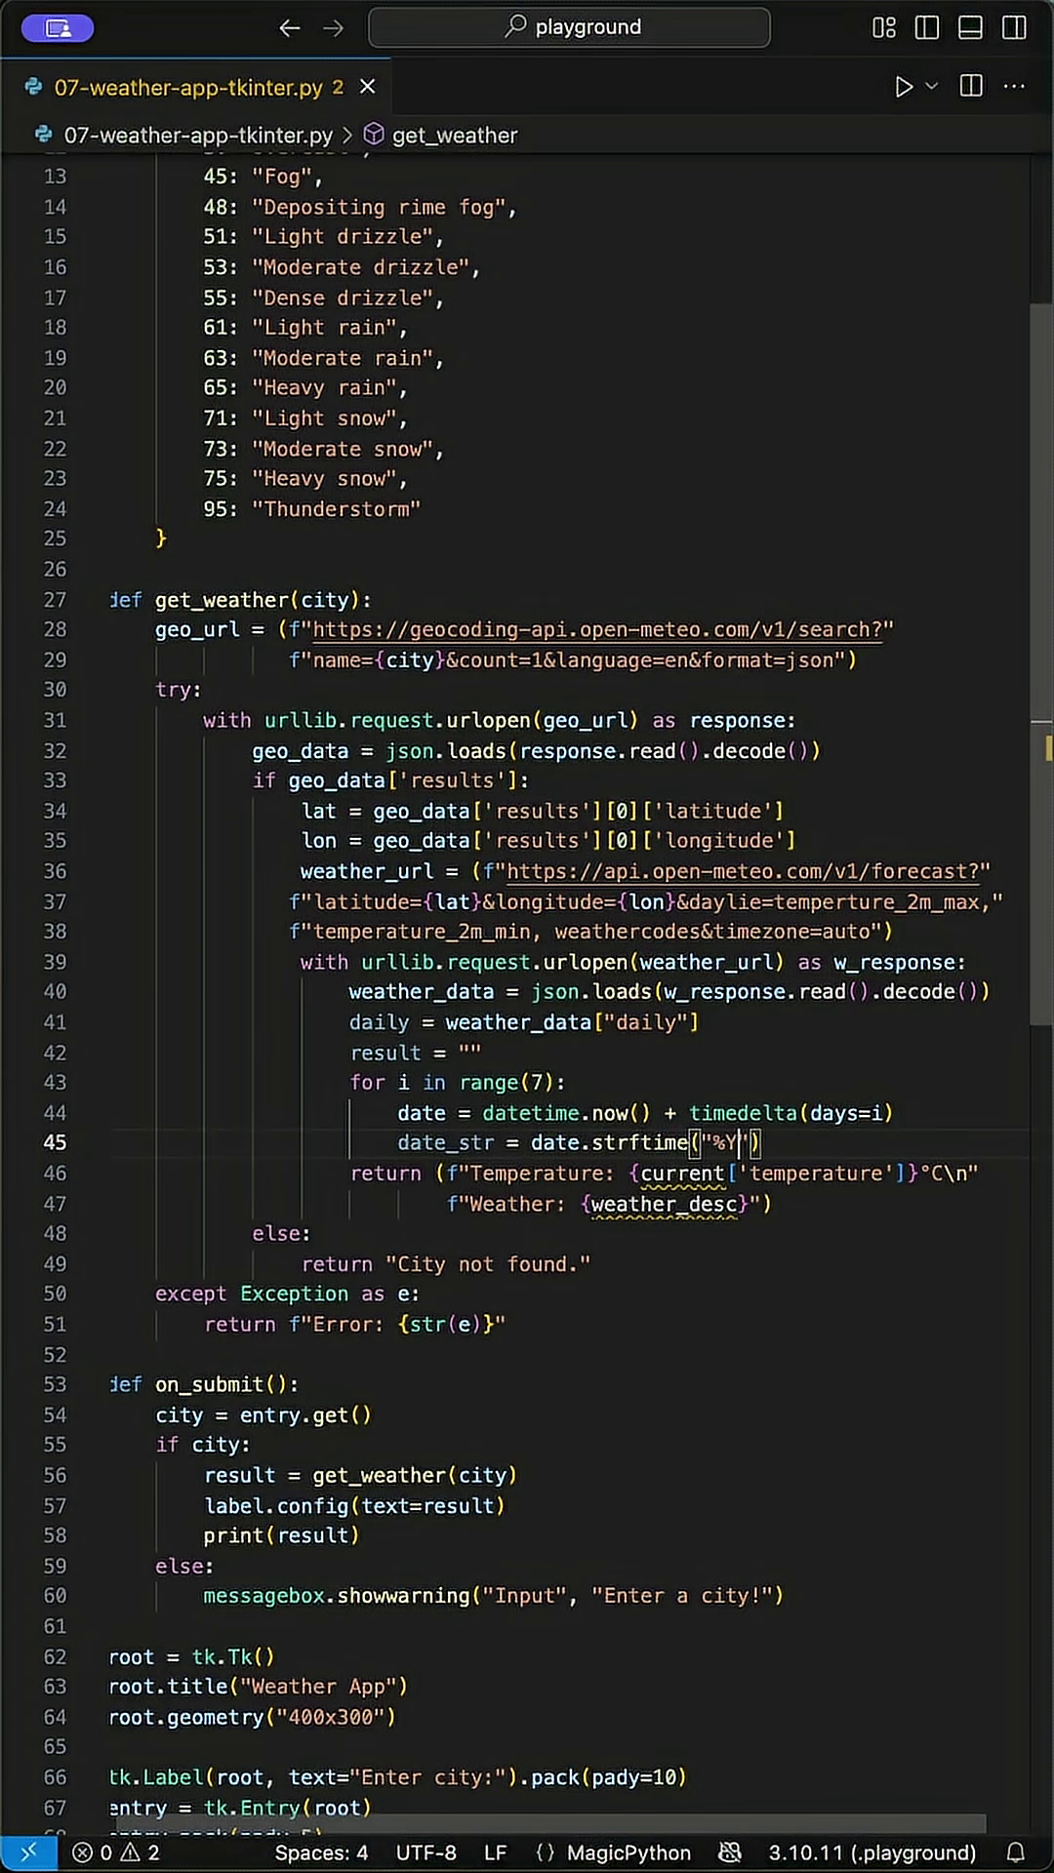
pyautogui.write('-%m-%d"')
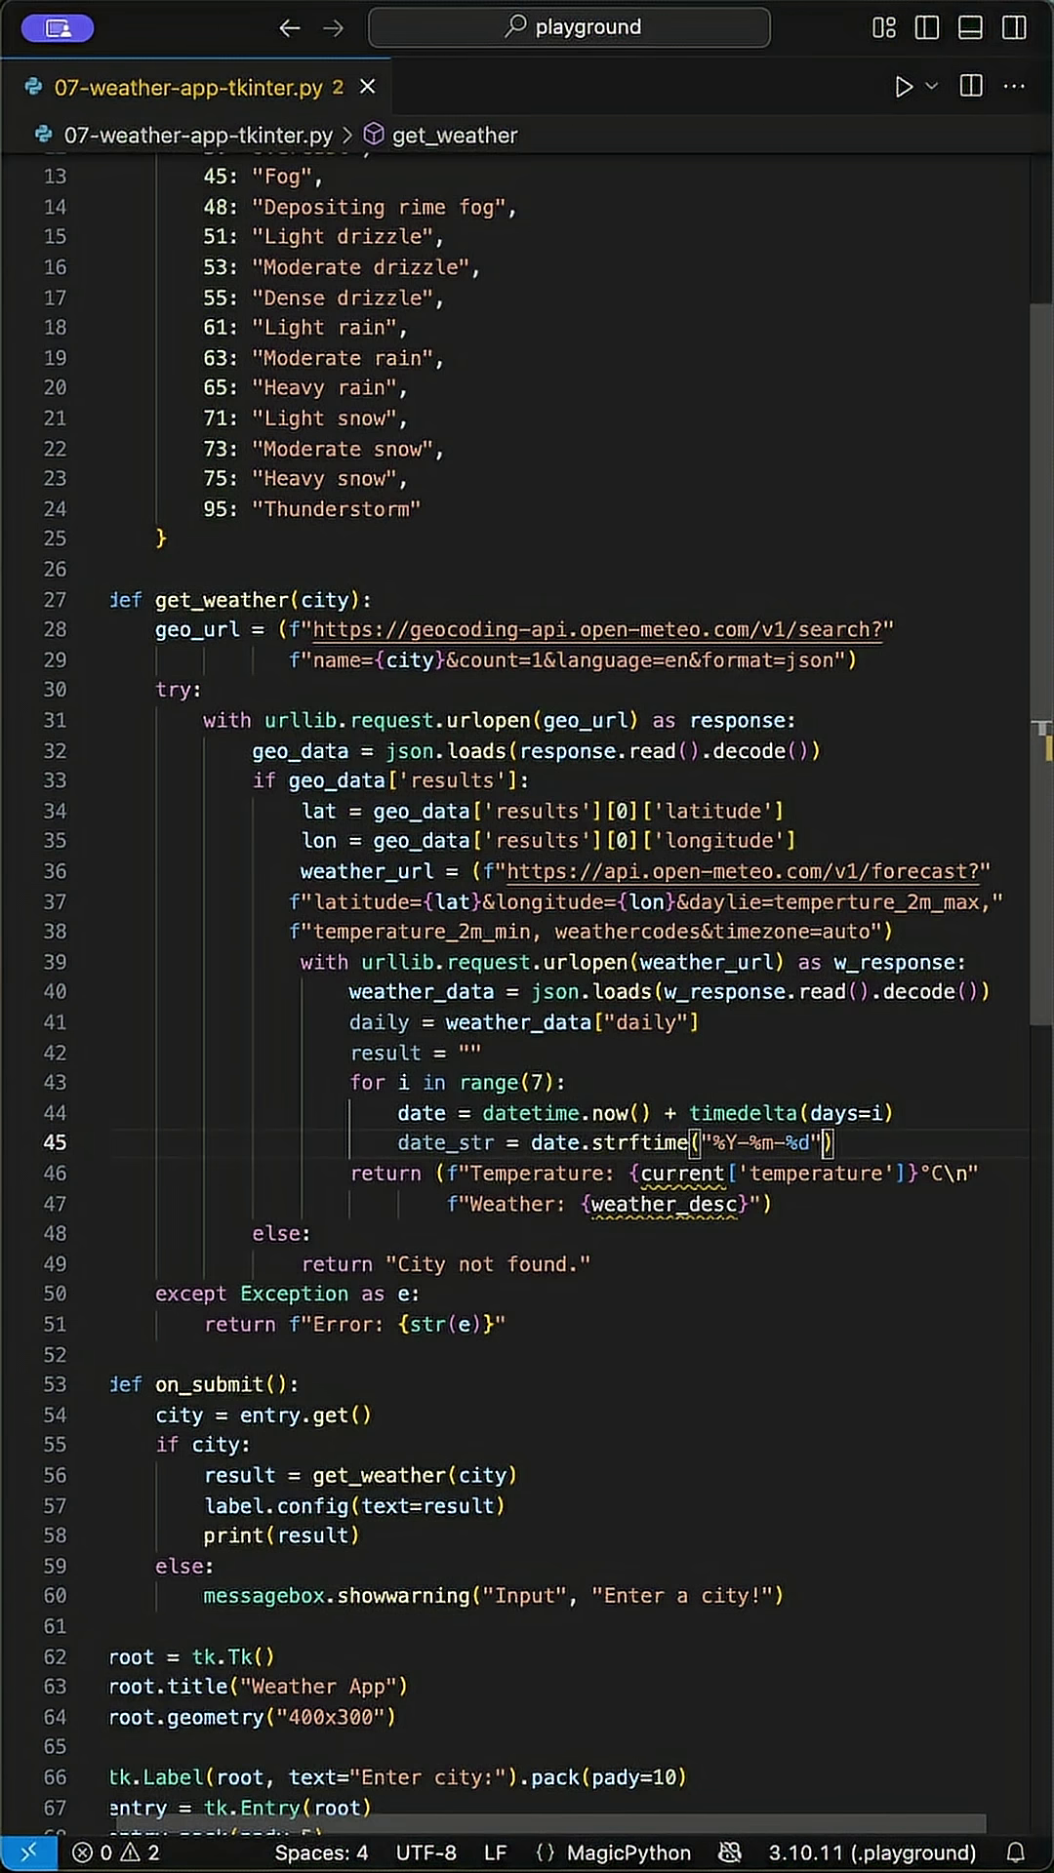
pyautogui.press('Return')
pyautogui.write('max_temp = daily')
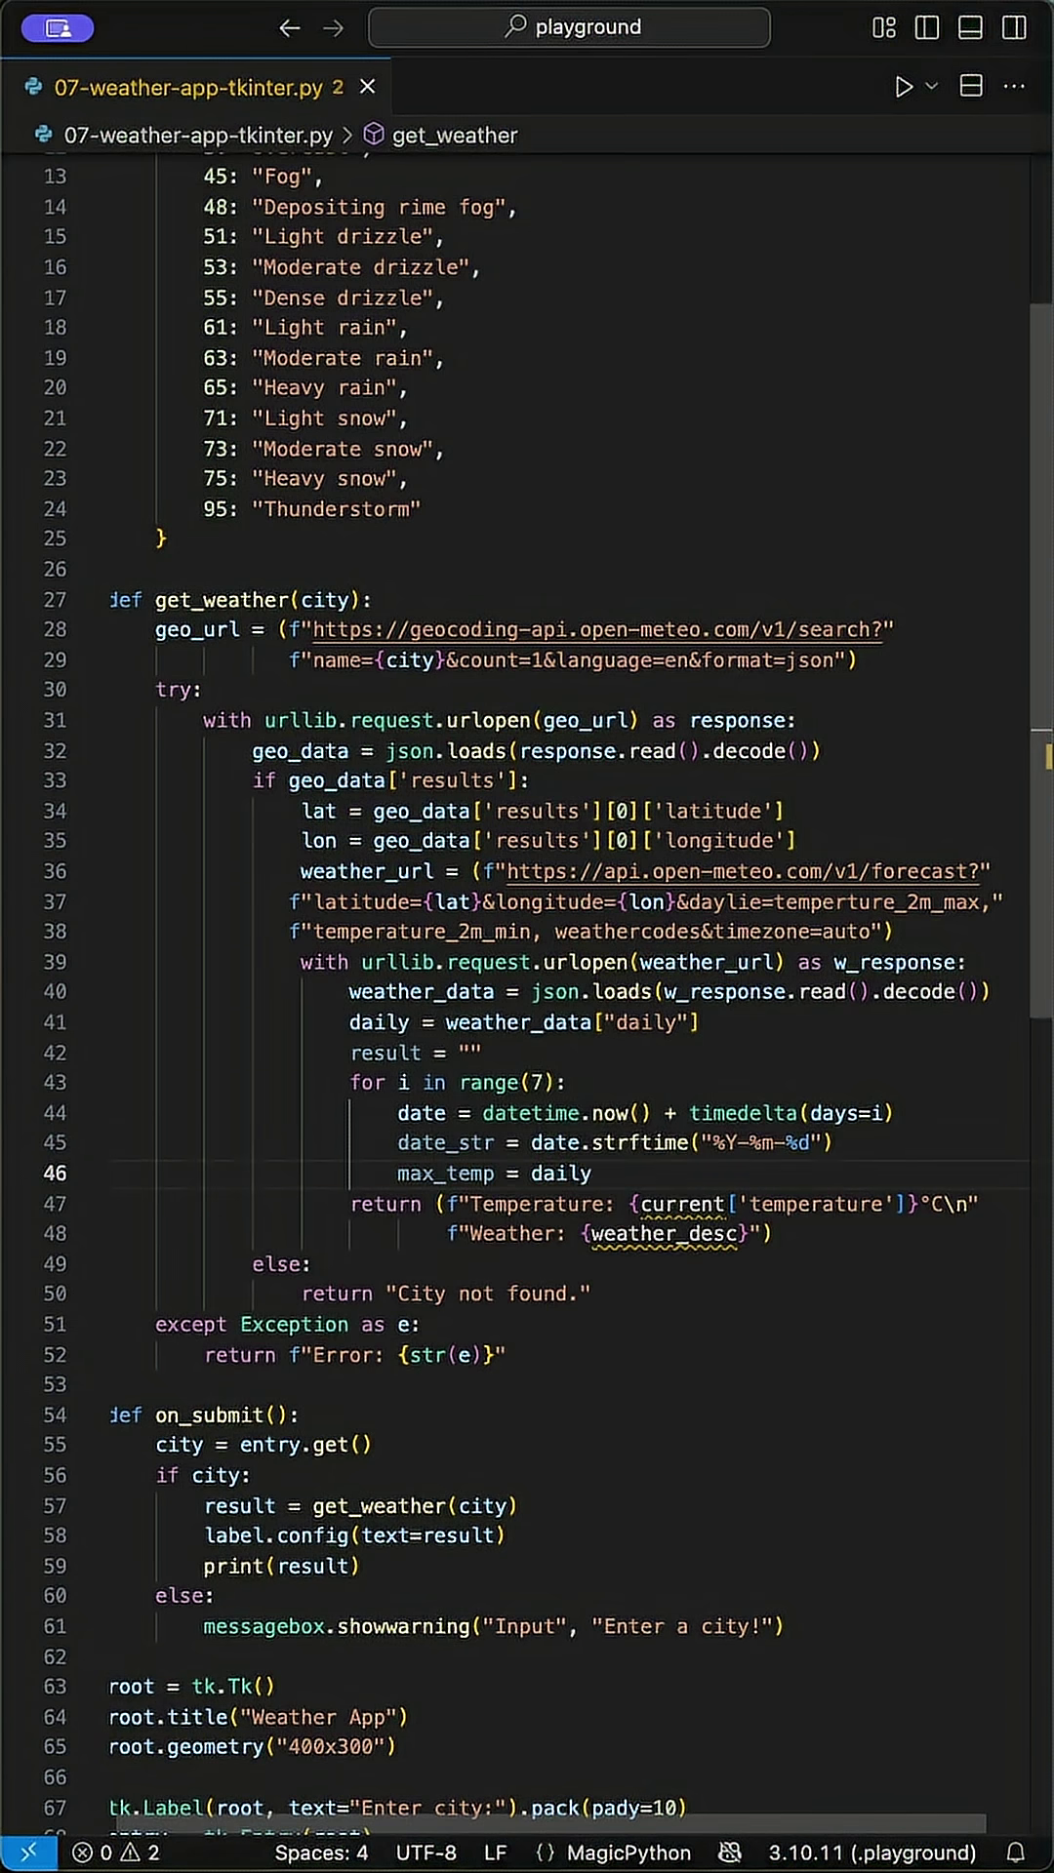
pyautogui.write('["temperature_2m_max')
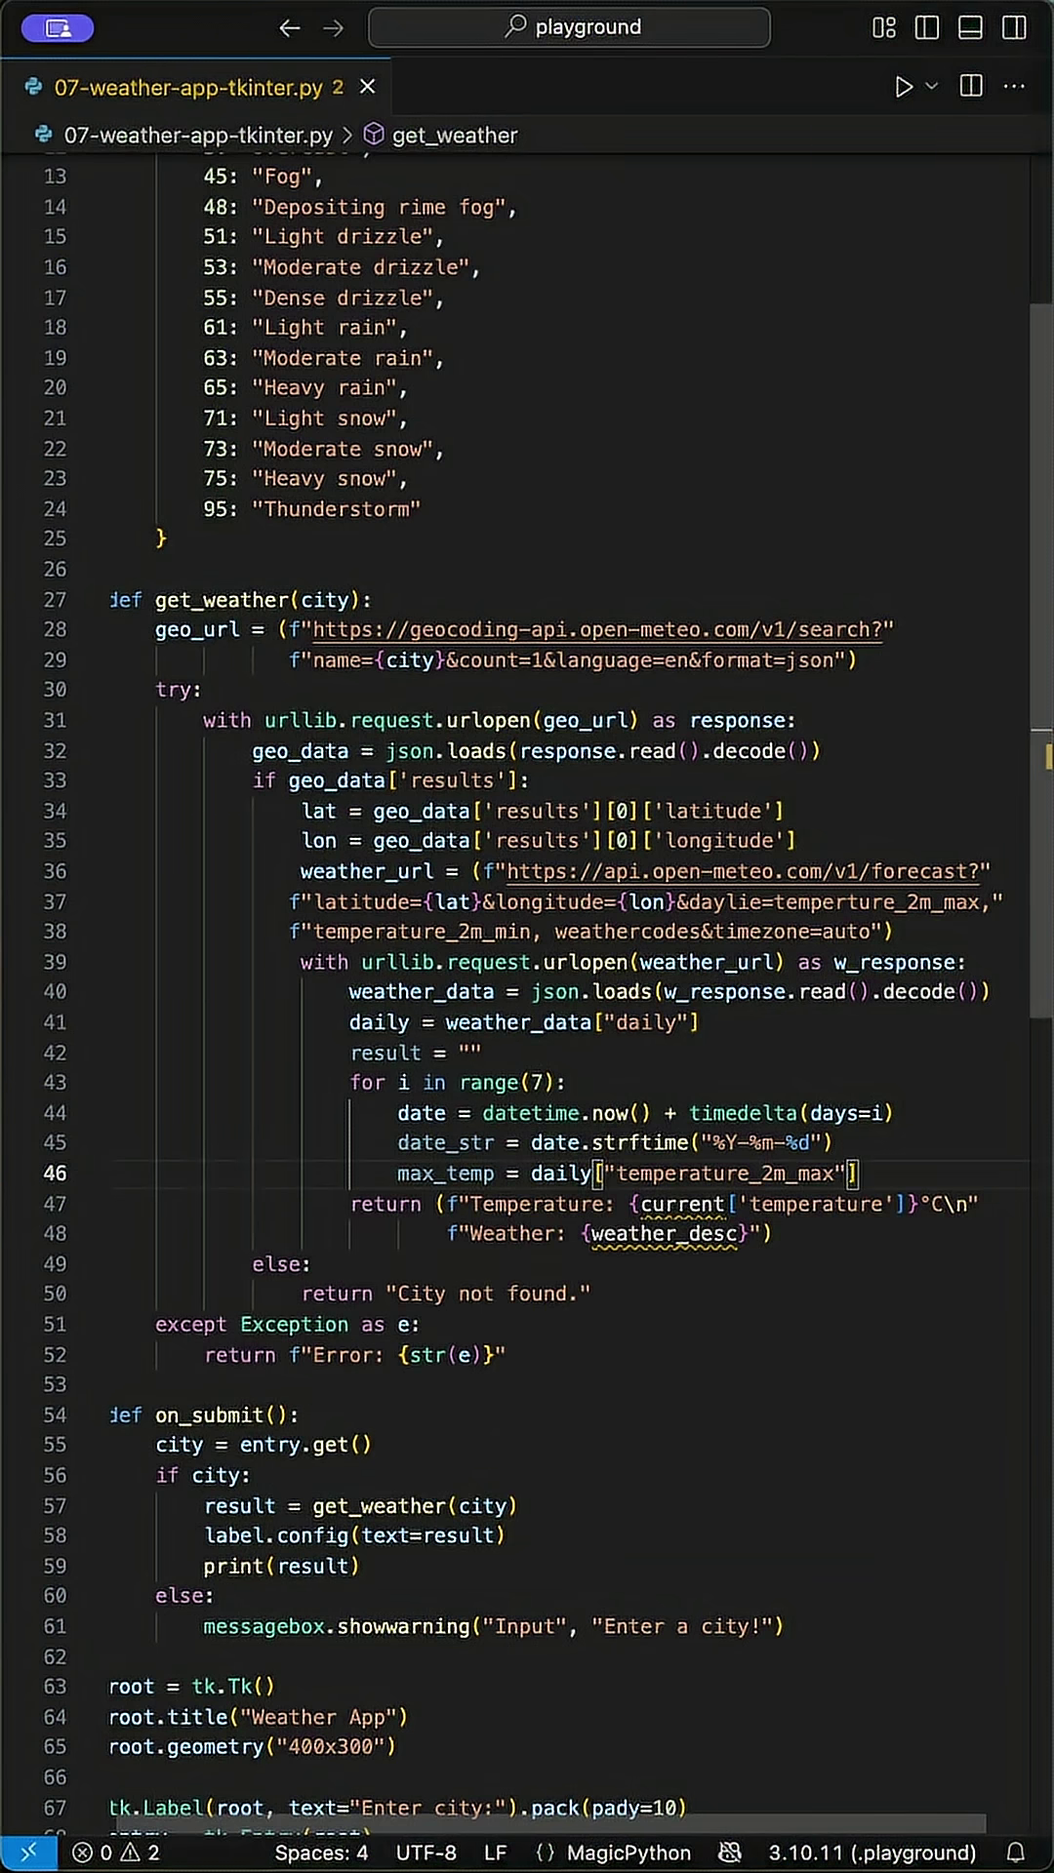
pyautogui.write('"][i')
# Add max_temp, min_temp, code from daily[...][i] and weather_desc via weather_codes.get.
pyautogui.press('Escape')
pyautogui.press('End')
pyautogui.press('Return')
pyautogui.write('min_temp = daily["temperature_2m_min"][i')
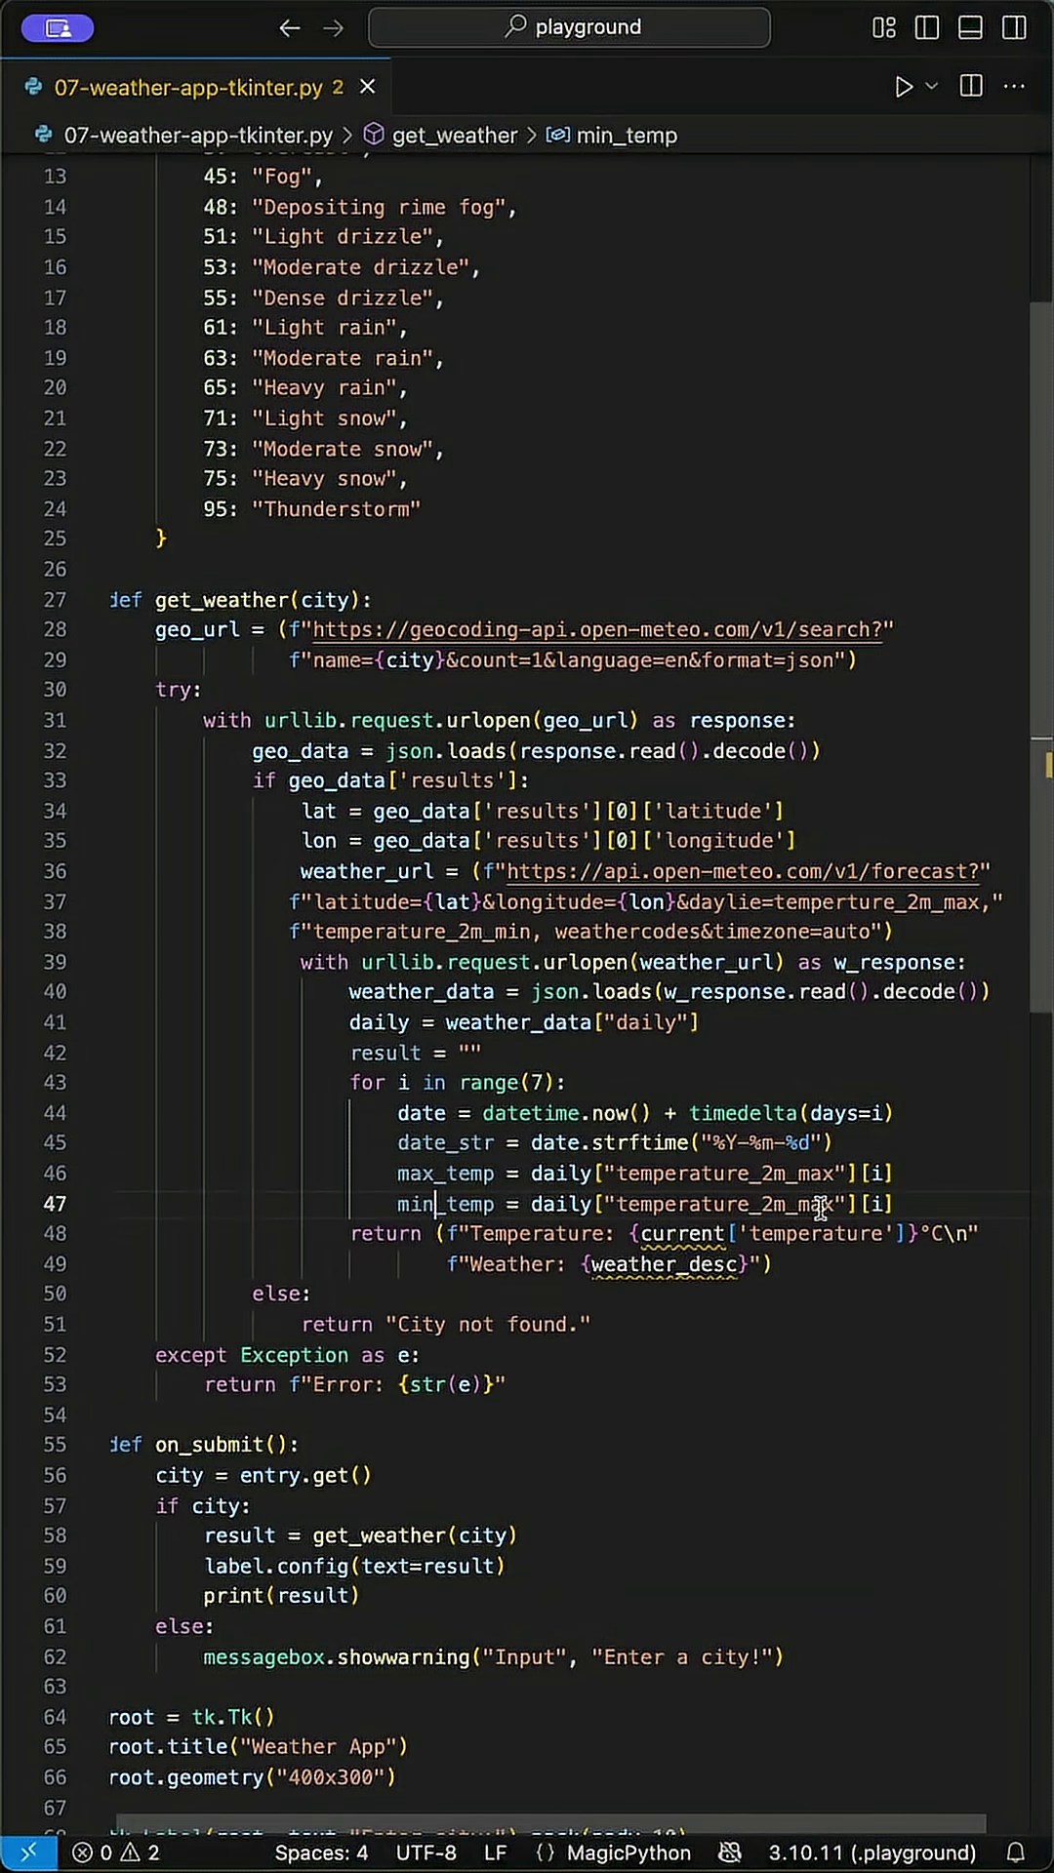
pyautogui.press('End')
pyautogui.press('Return')
pyautogui.write('code = daily["weathercode"][i')
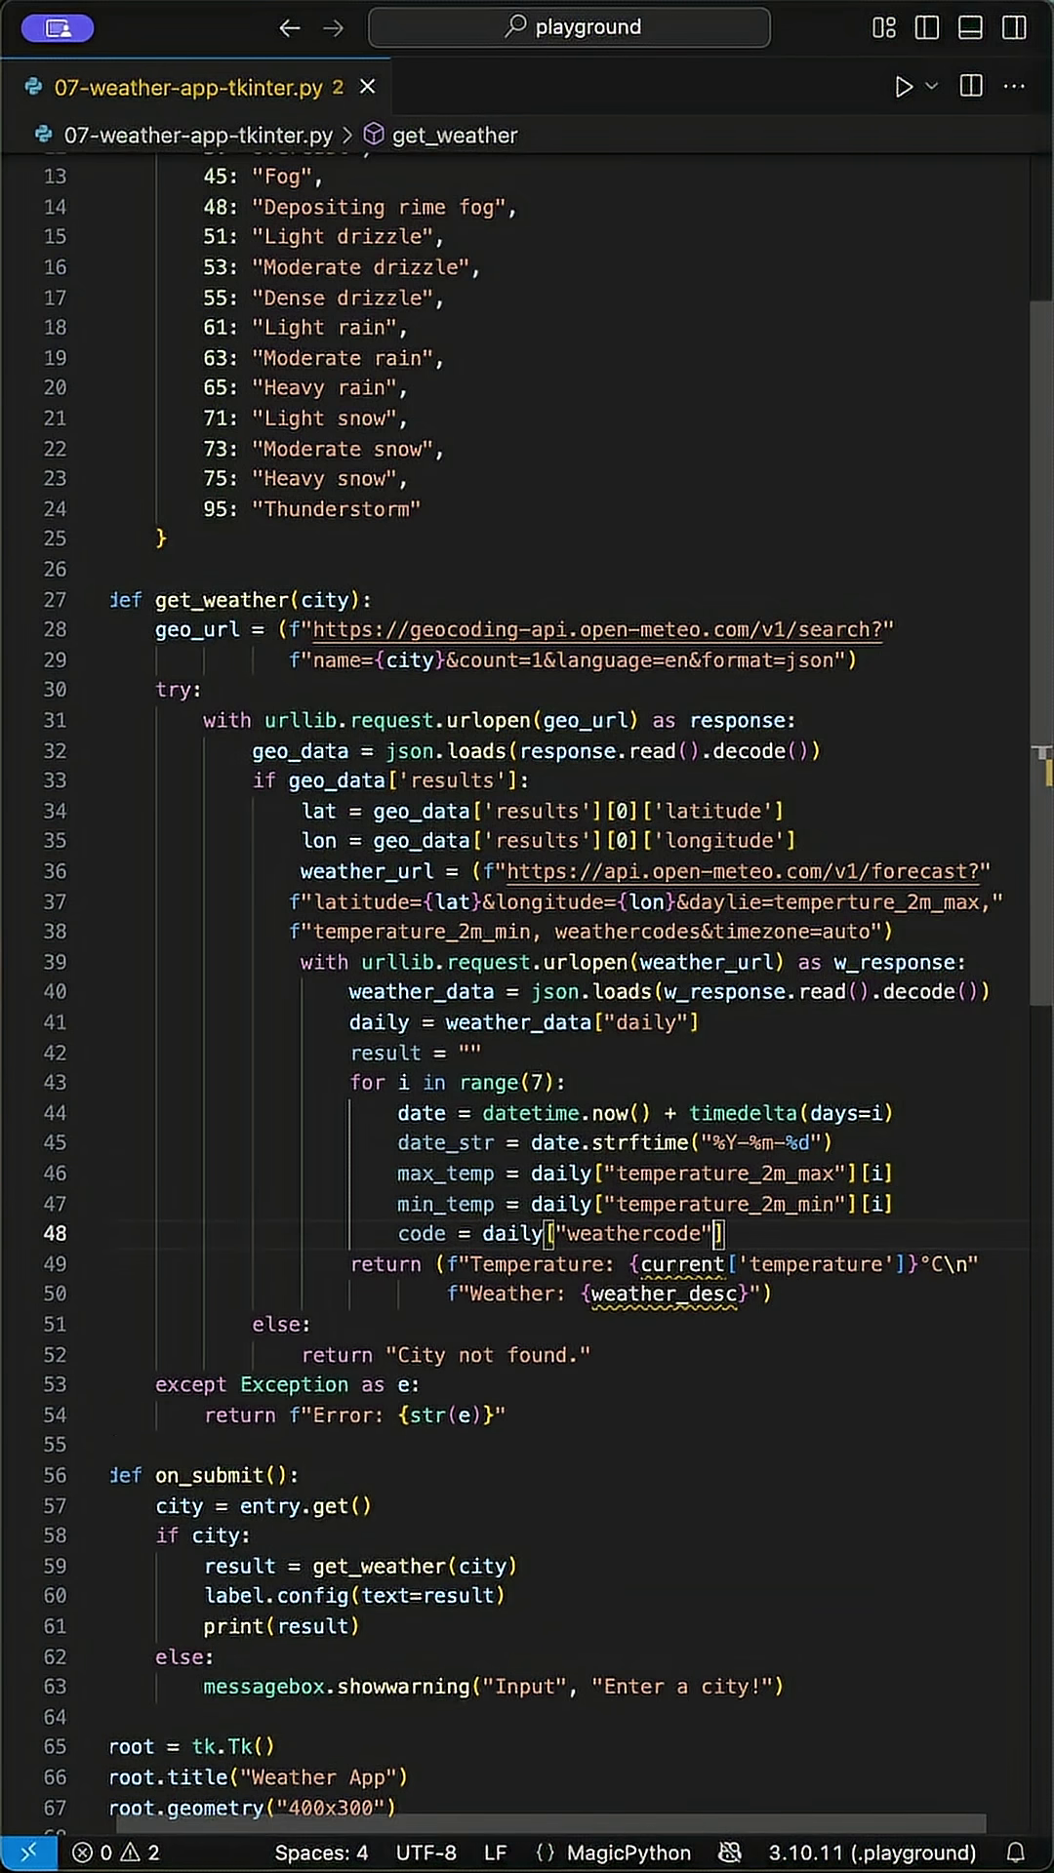
pyautogui.press('End')
pyautogui.press('Return')
pyautogui.write('weather_desc = weather_codes')
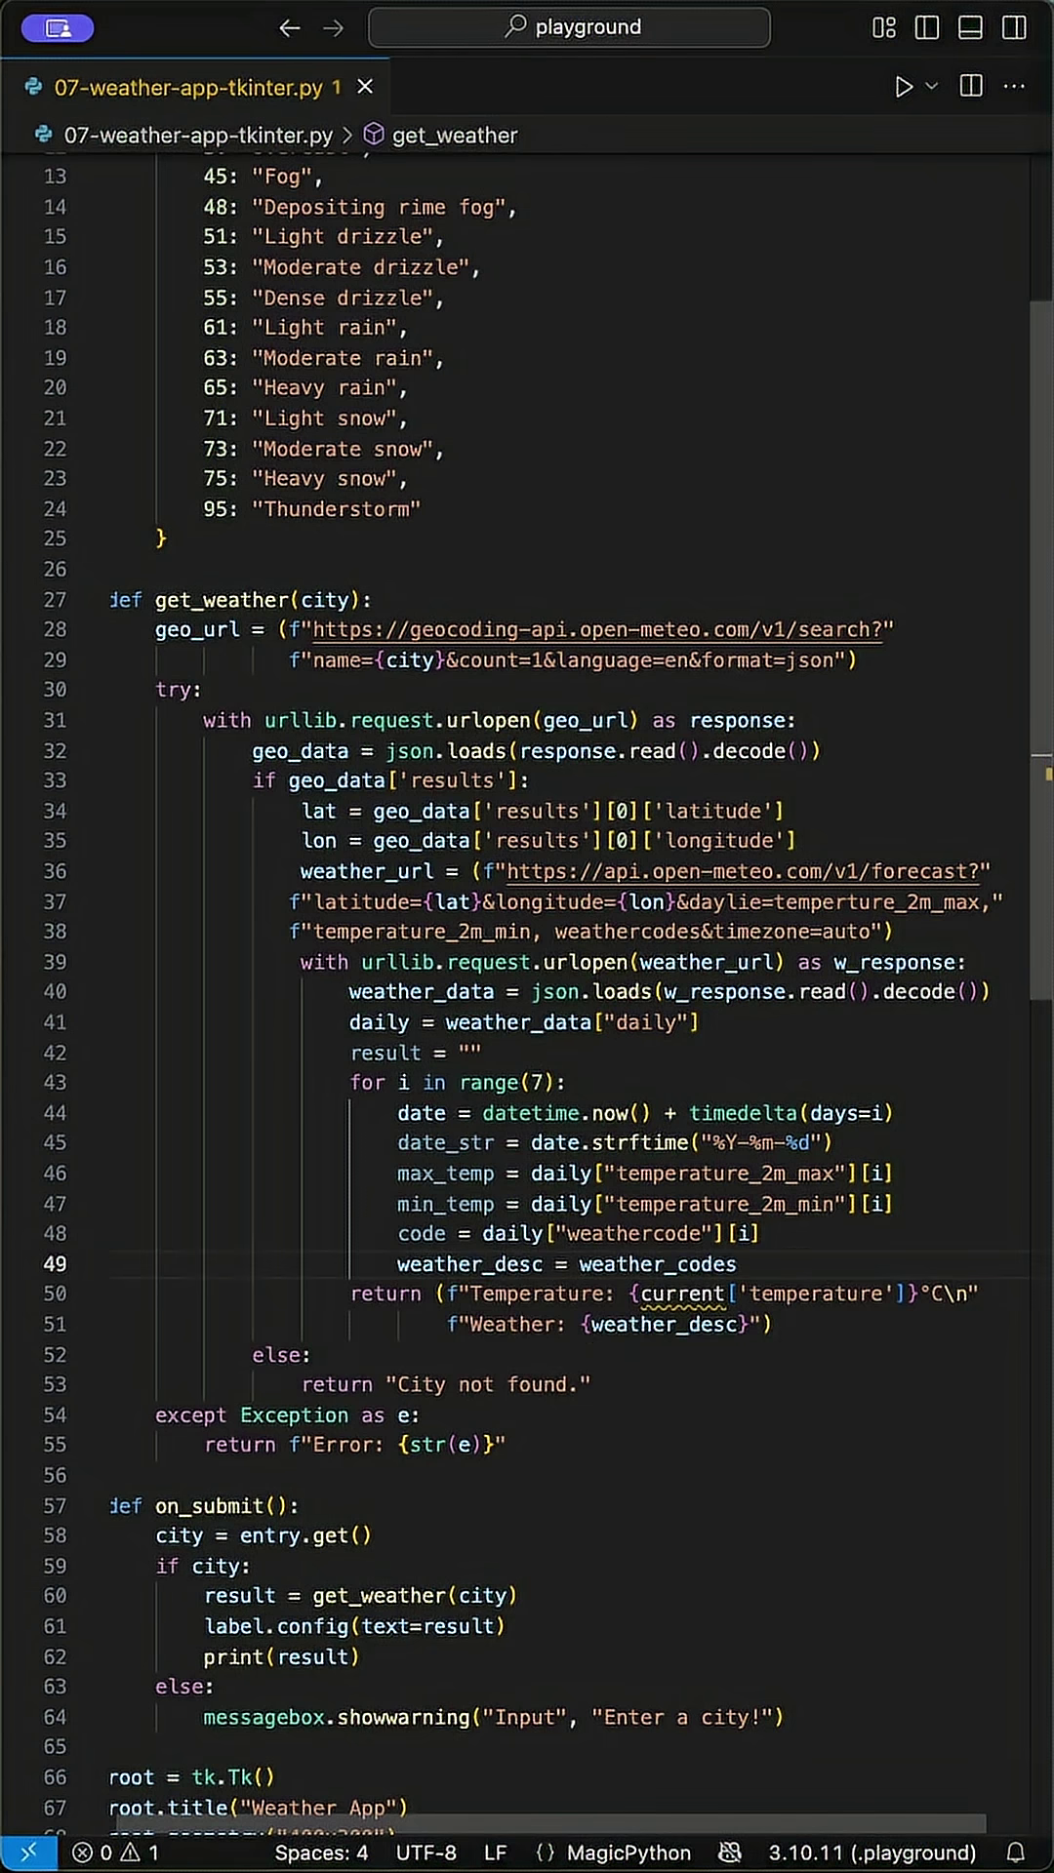
pyautogui.write('.get(code, "Unknown')
# Append result += f"{date_str}. {min_temp}°C - {max_temp}°C, {weather_desc}\n" per day.
pyautogui.press('End')
pyautogui.press('Return')
pyautogui.write('result')
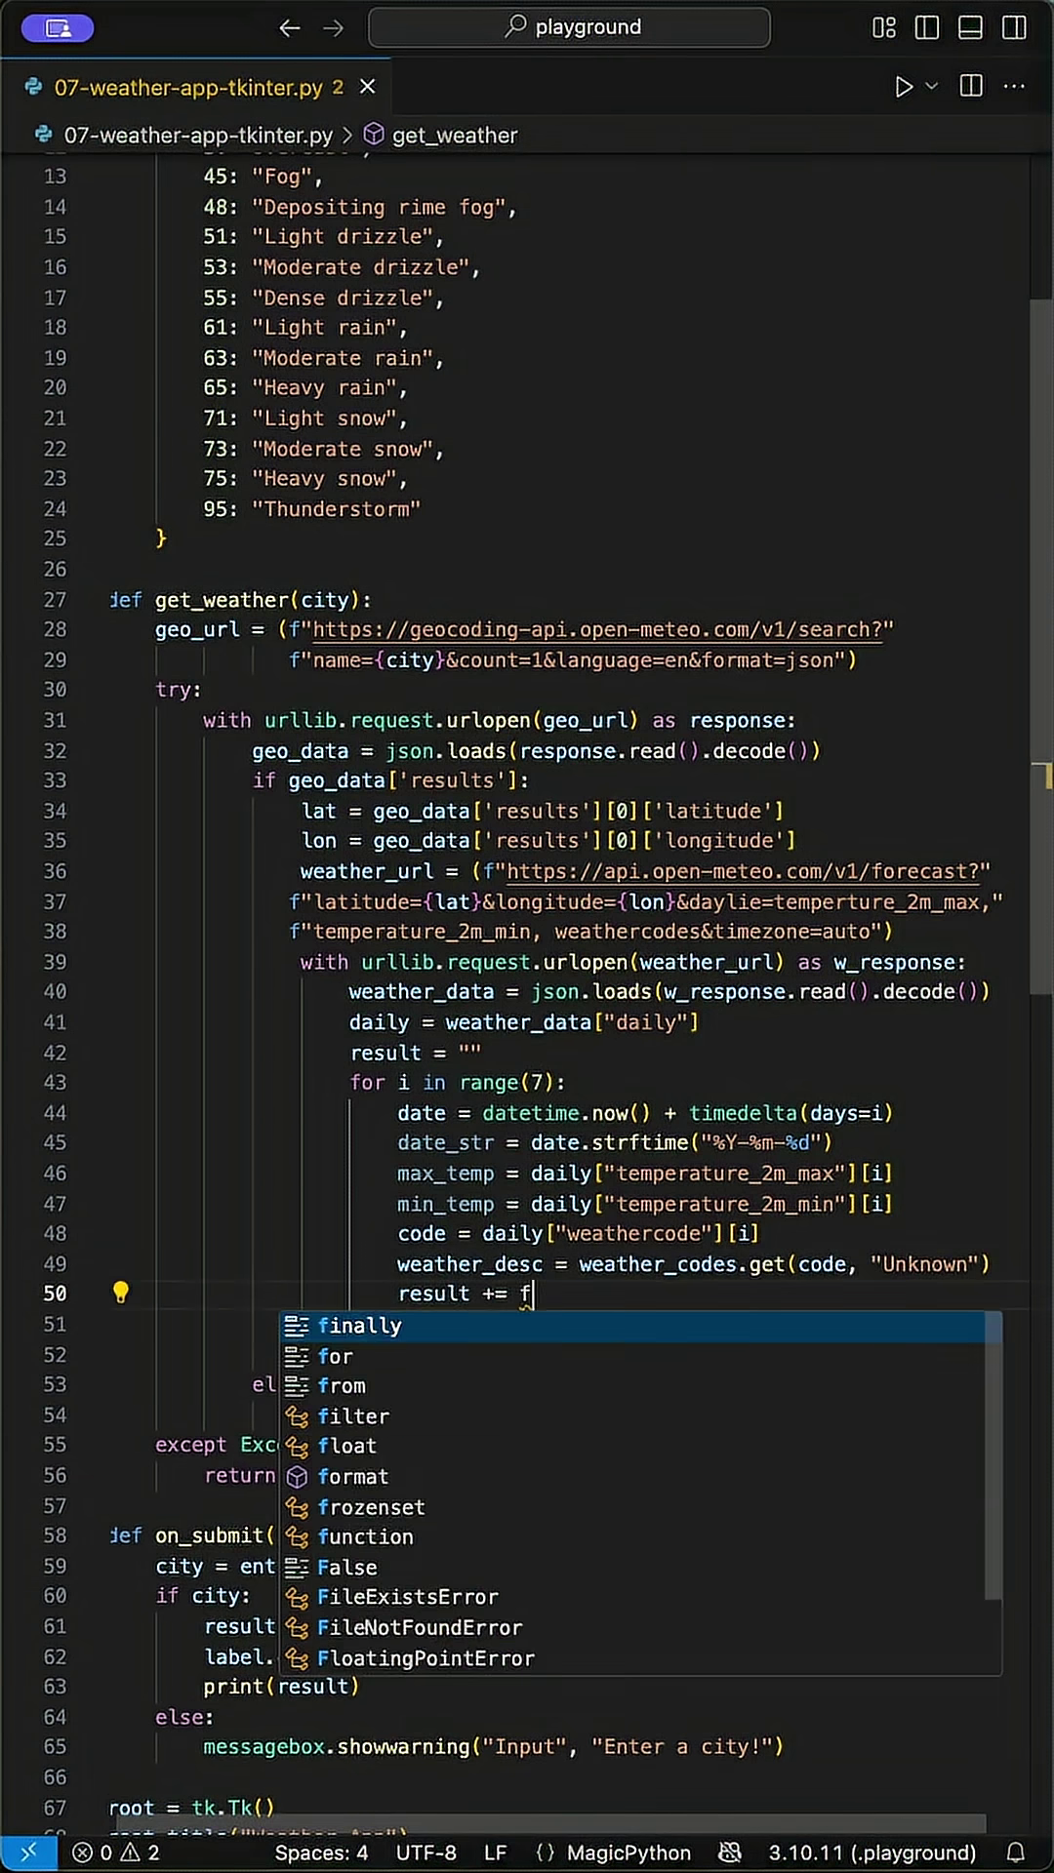
pyautogui.write(' += f"{date_str}. ')
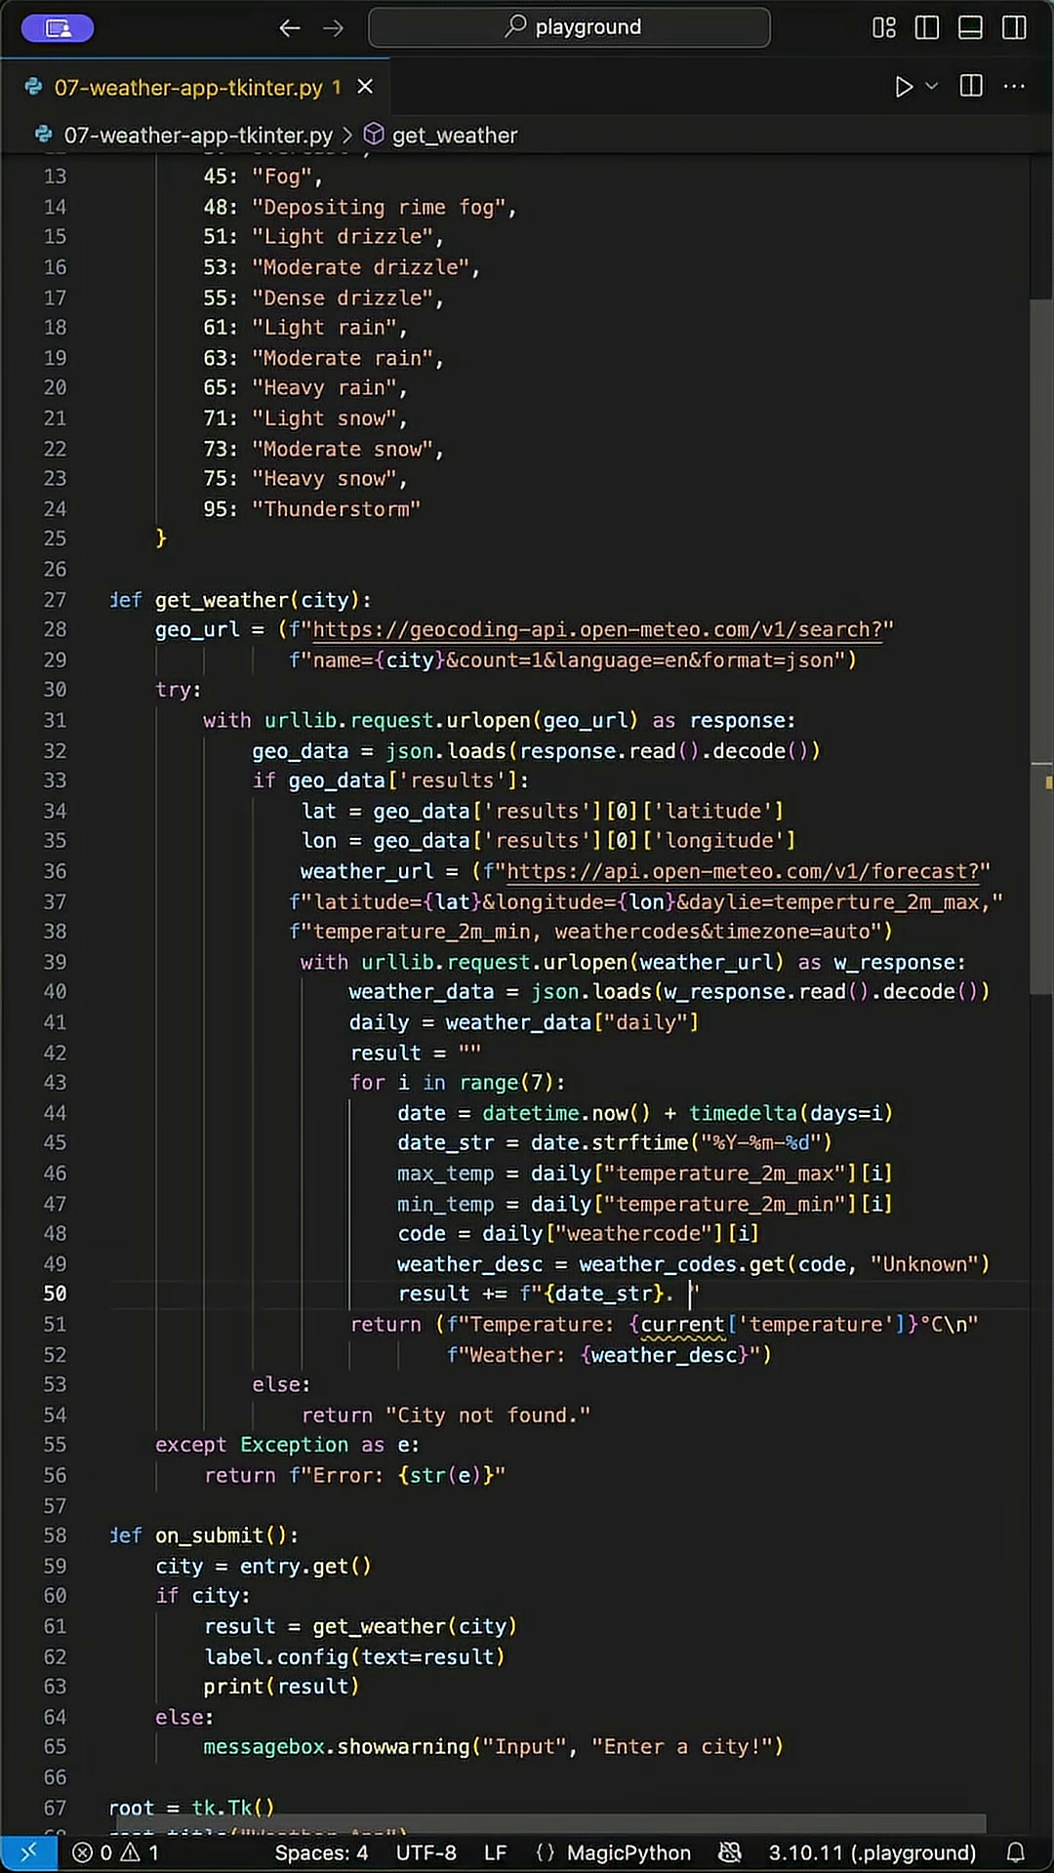
pyautogui.write('{min_temp}°C - {max_temp}')
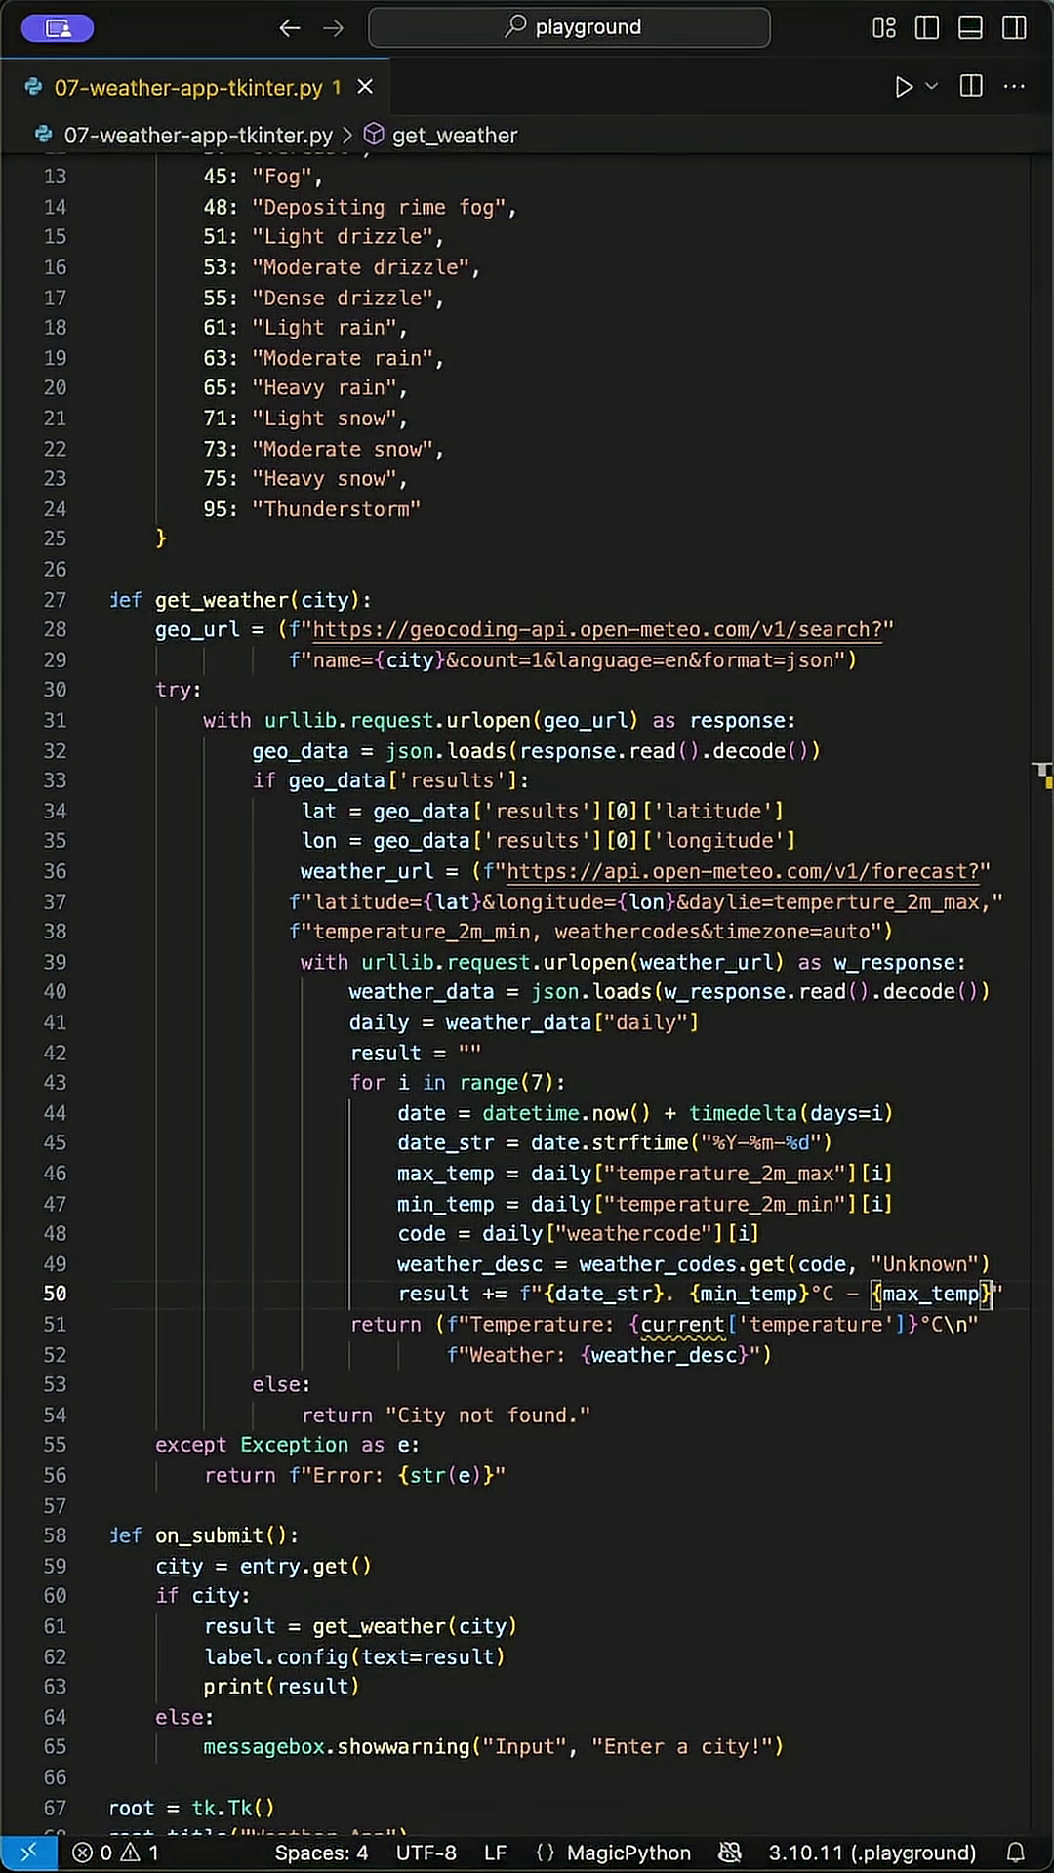
pyautogui.write('°C(')
pyautogui.press('End')
pyautogui.press('Return')
pyautogui.write('f", {weat')
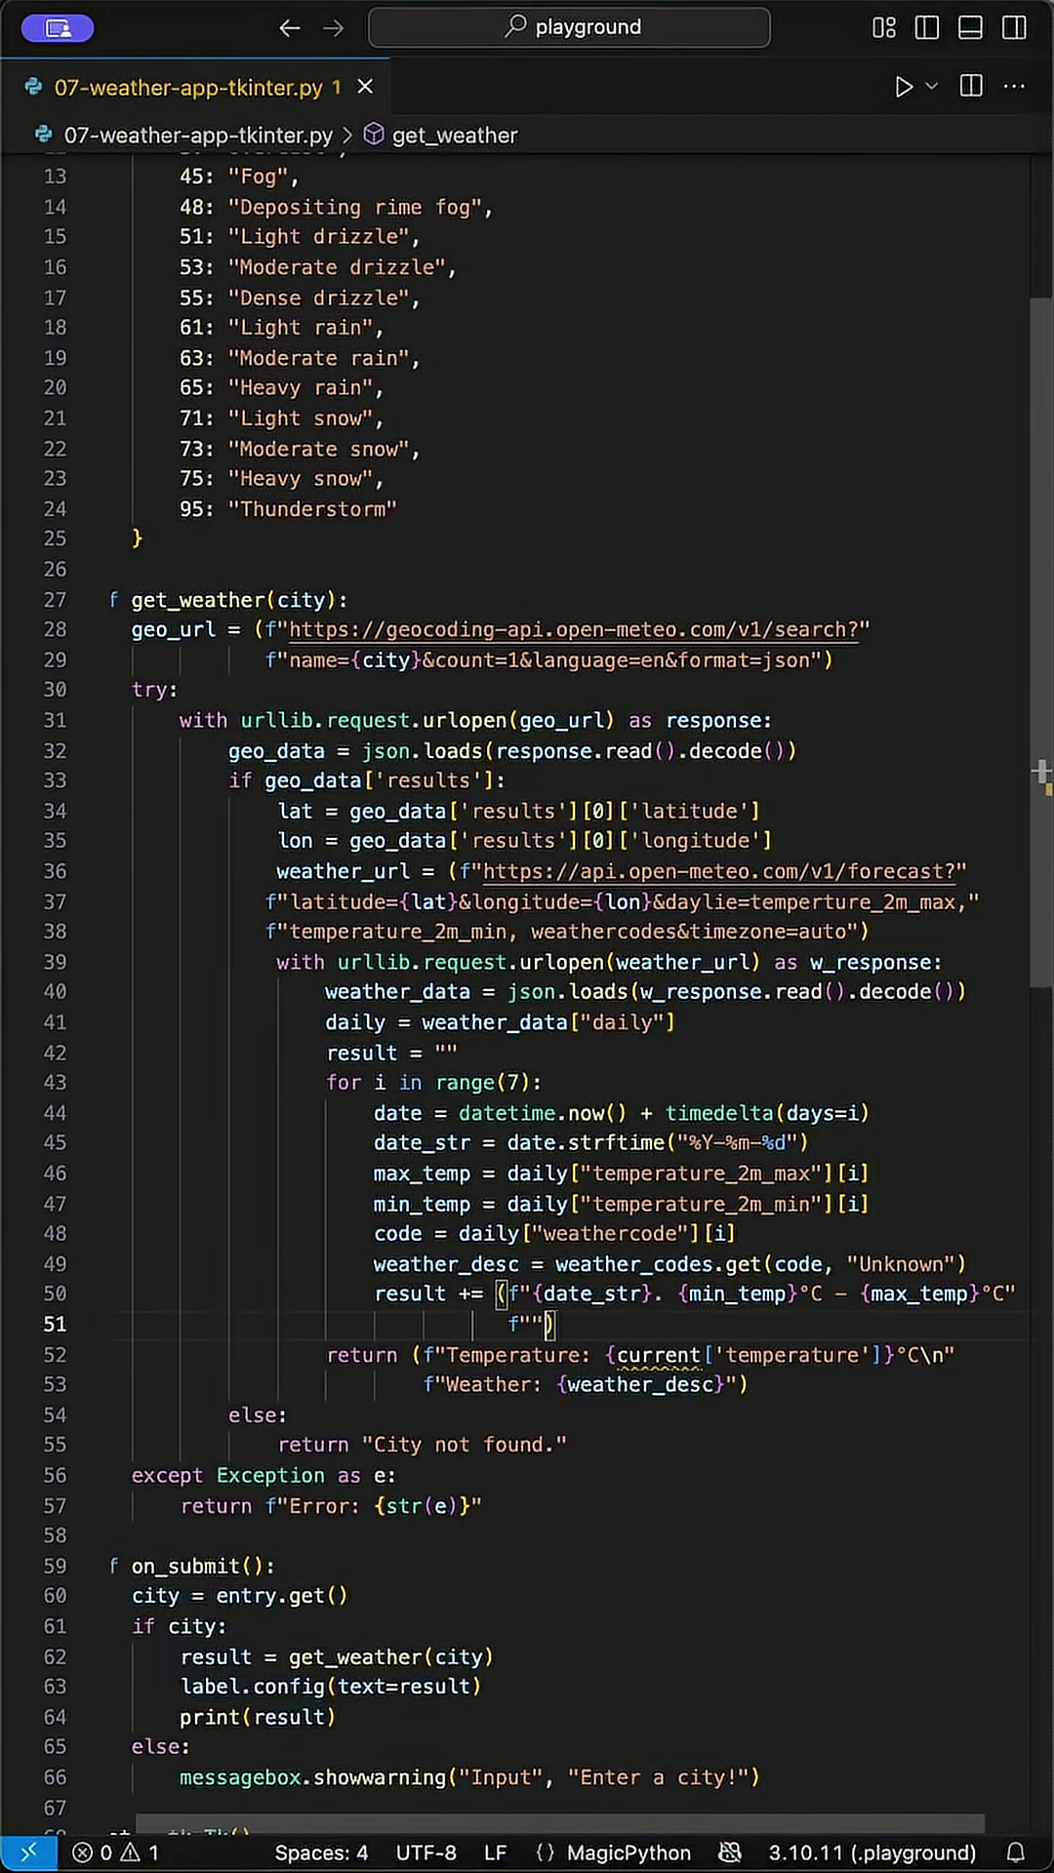
pyautogui.write('her_desc')
pyautogui.press('End')
pyautogui.write('\\n')
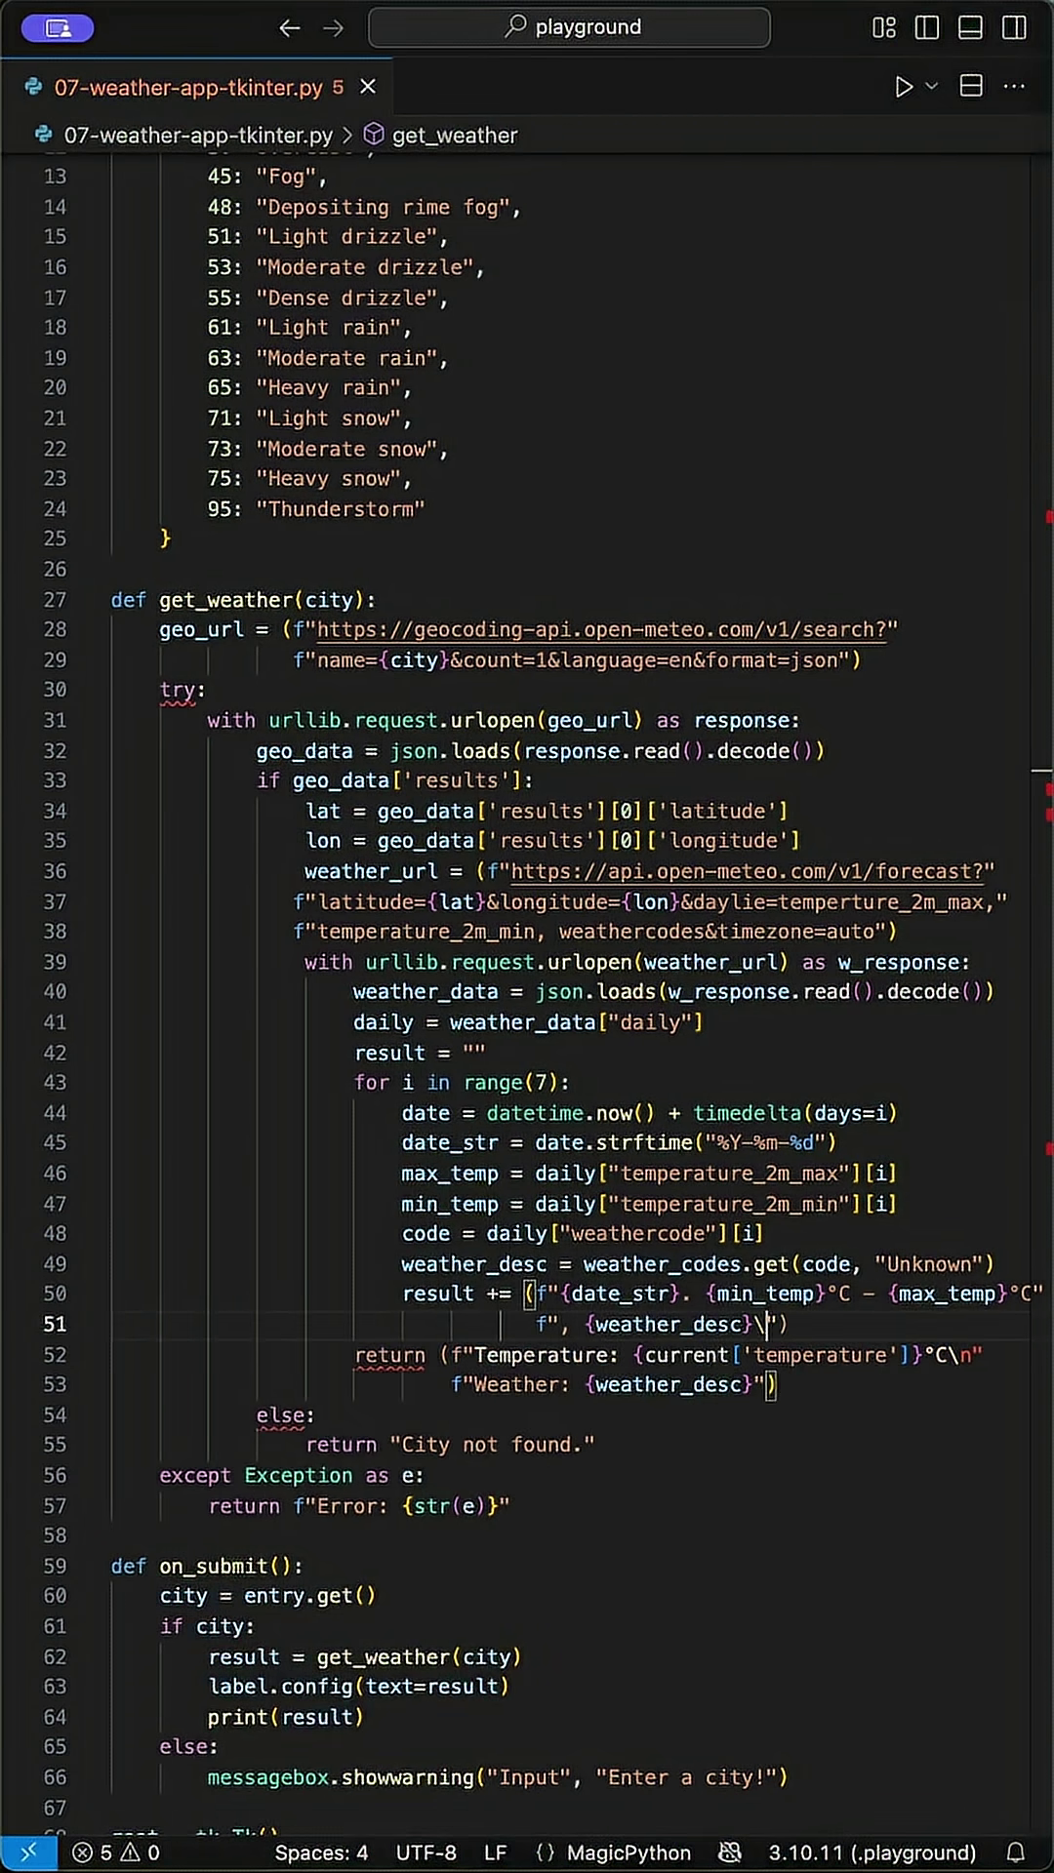
# Replace the old return with 'return result' and save the script.
pyautogui.moveTo(776, 1385); pyautogui.dragTo(439, 1355)
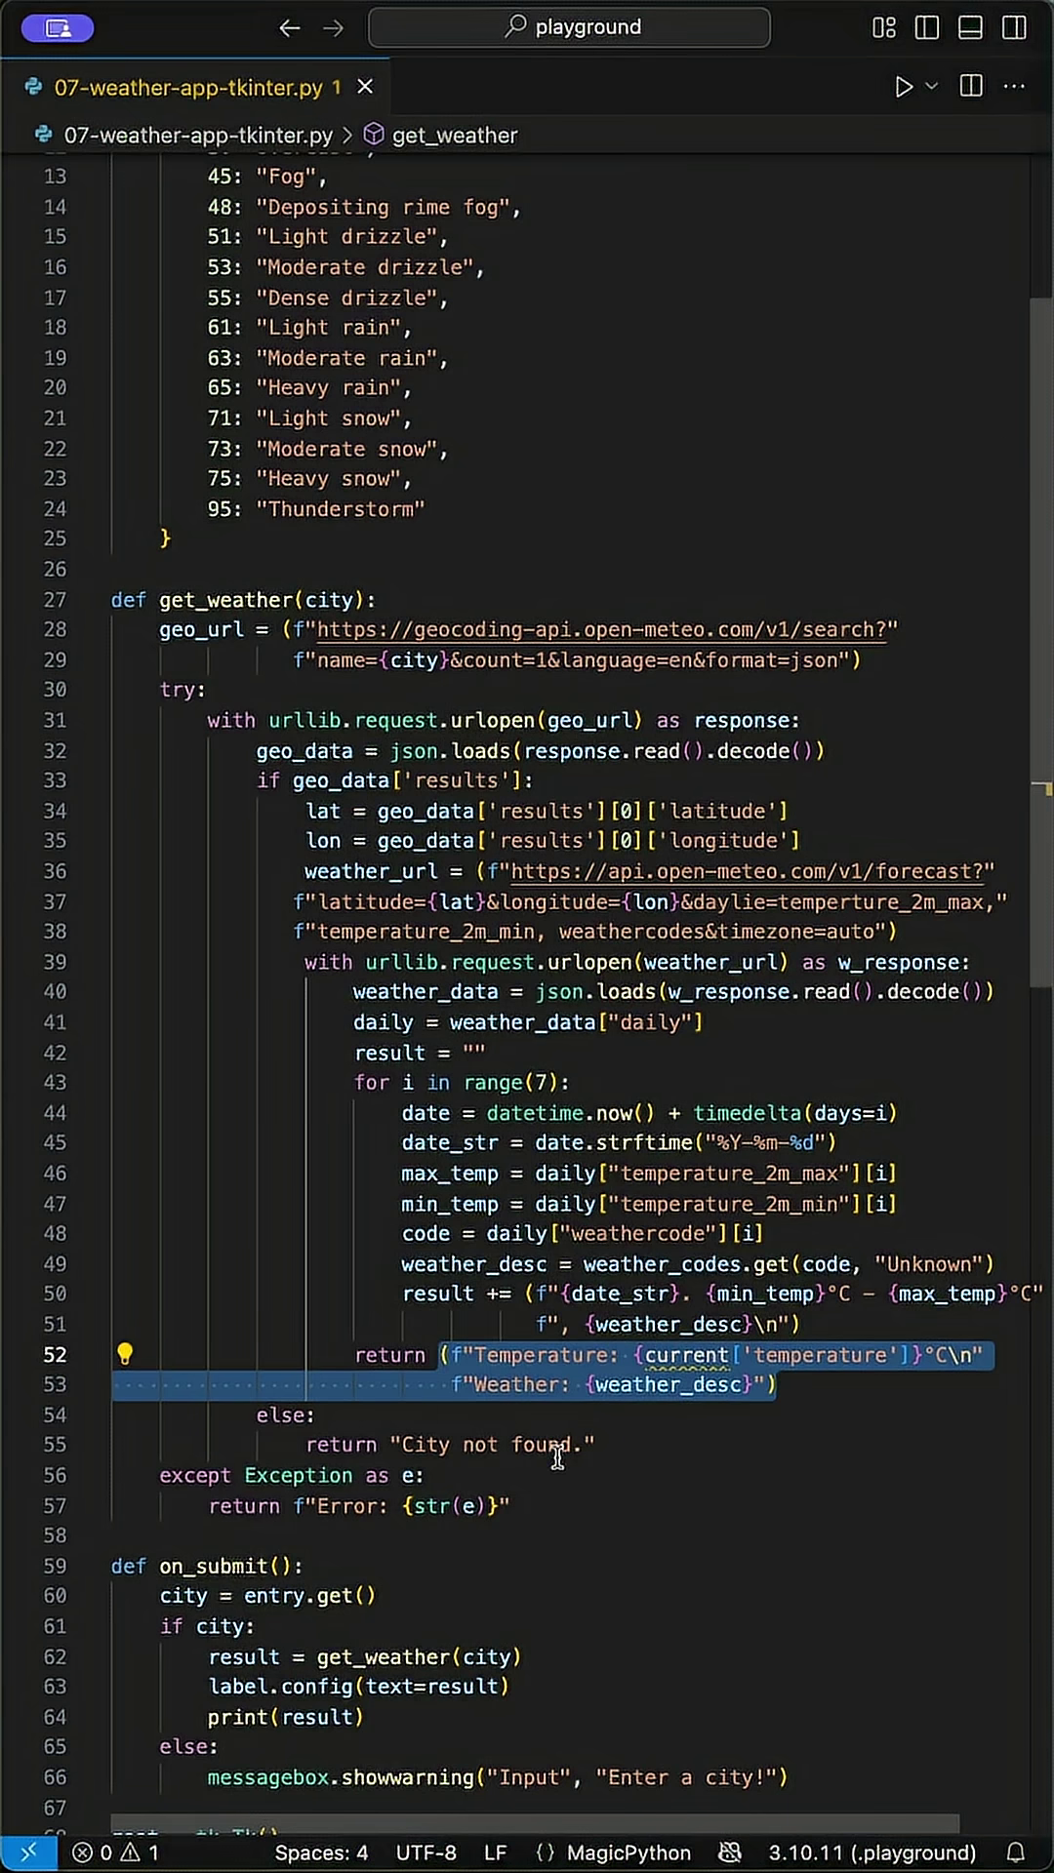
pyautogui.write('result')
pyautogui.hotkey('ctrl', 's')
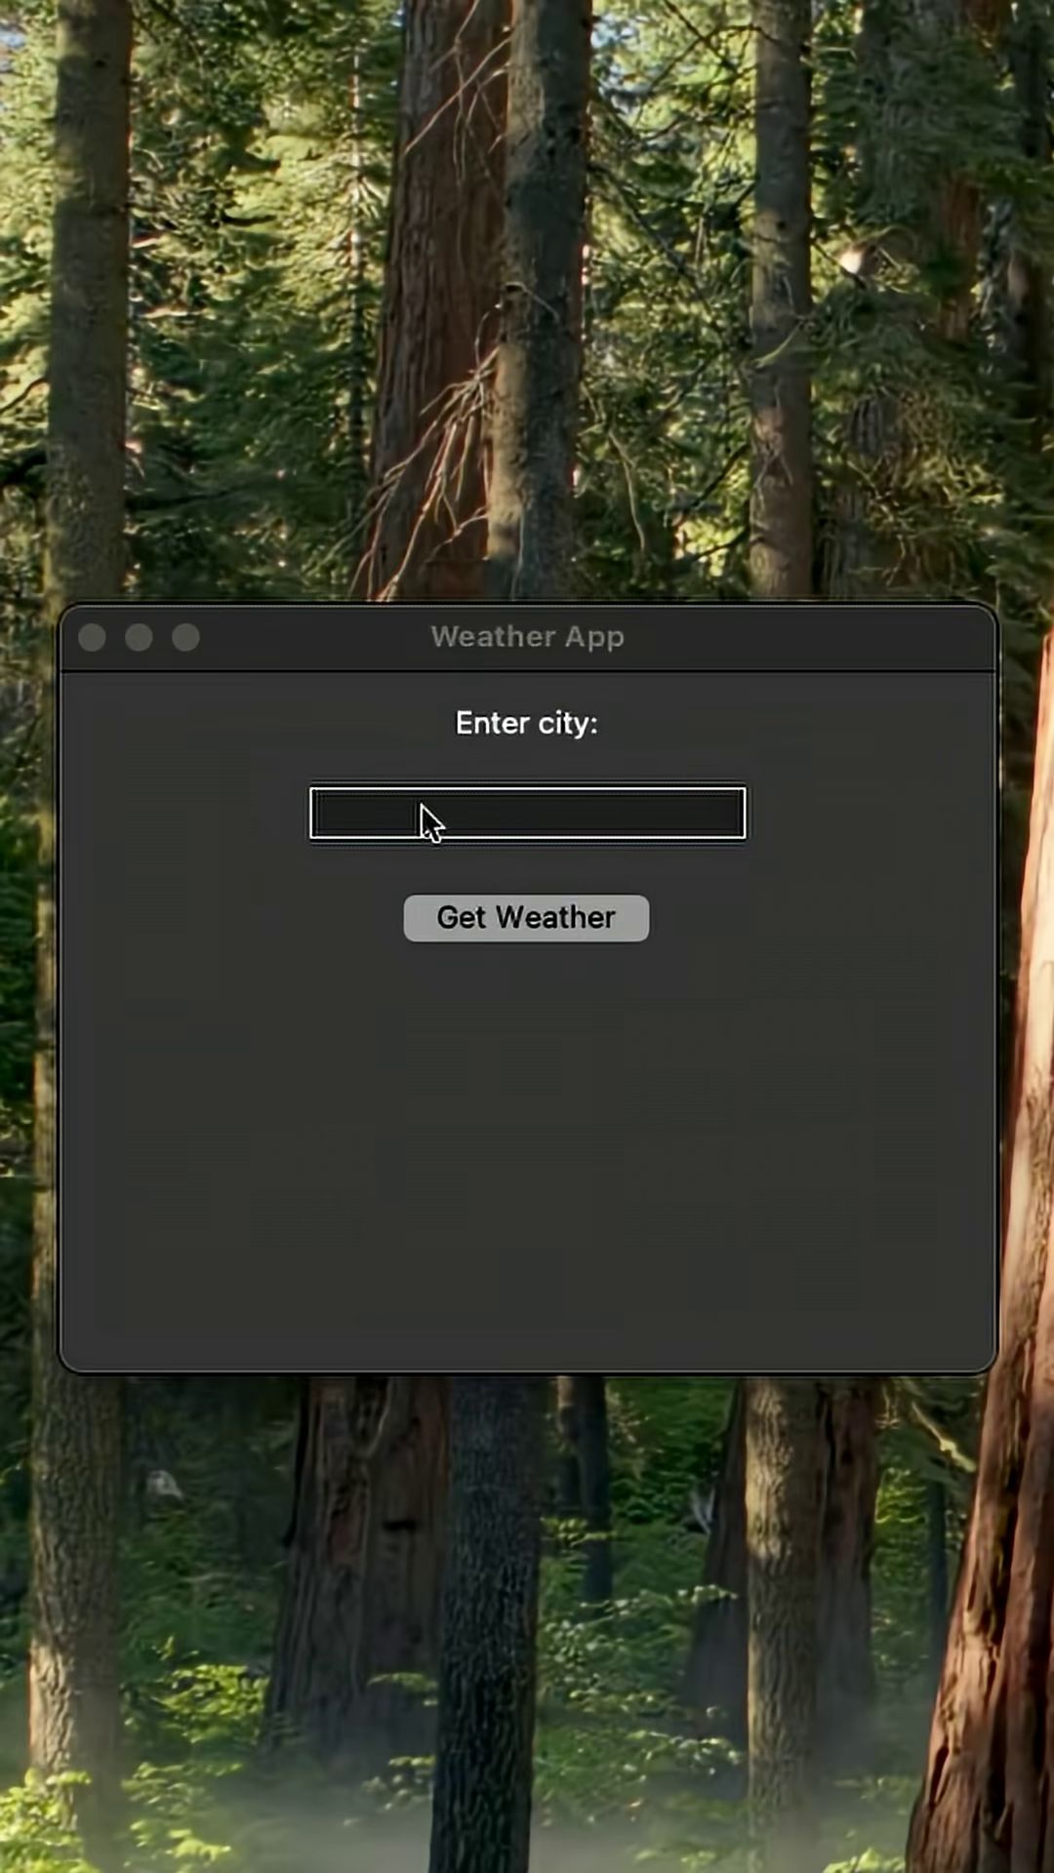
# Enter Berlin and fetch its seven-day forecast in the Weather App.
pyautogui.click(419, 804)
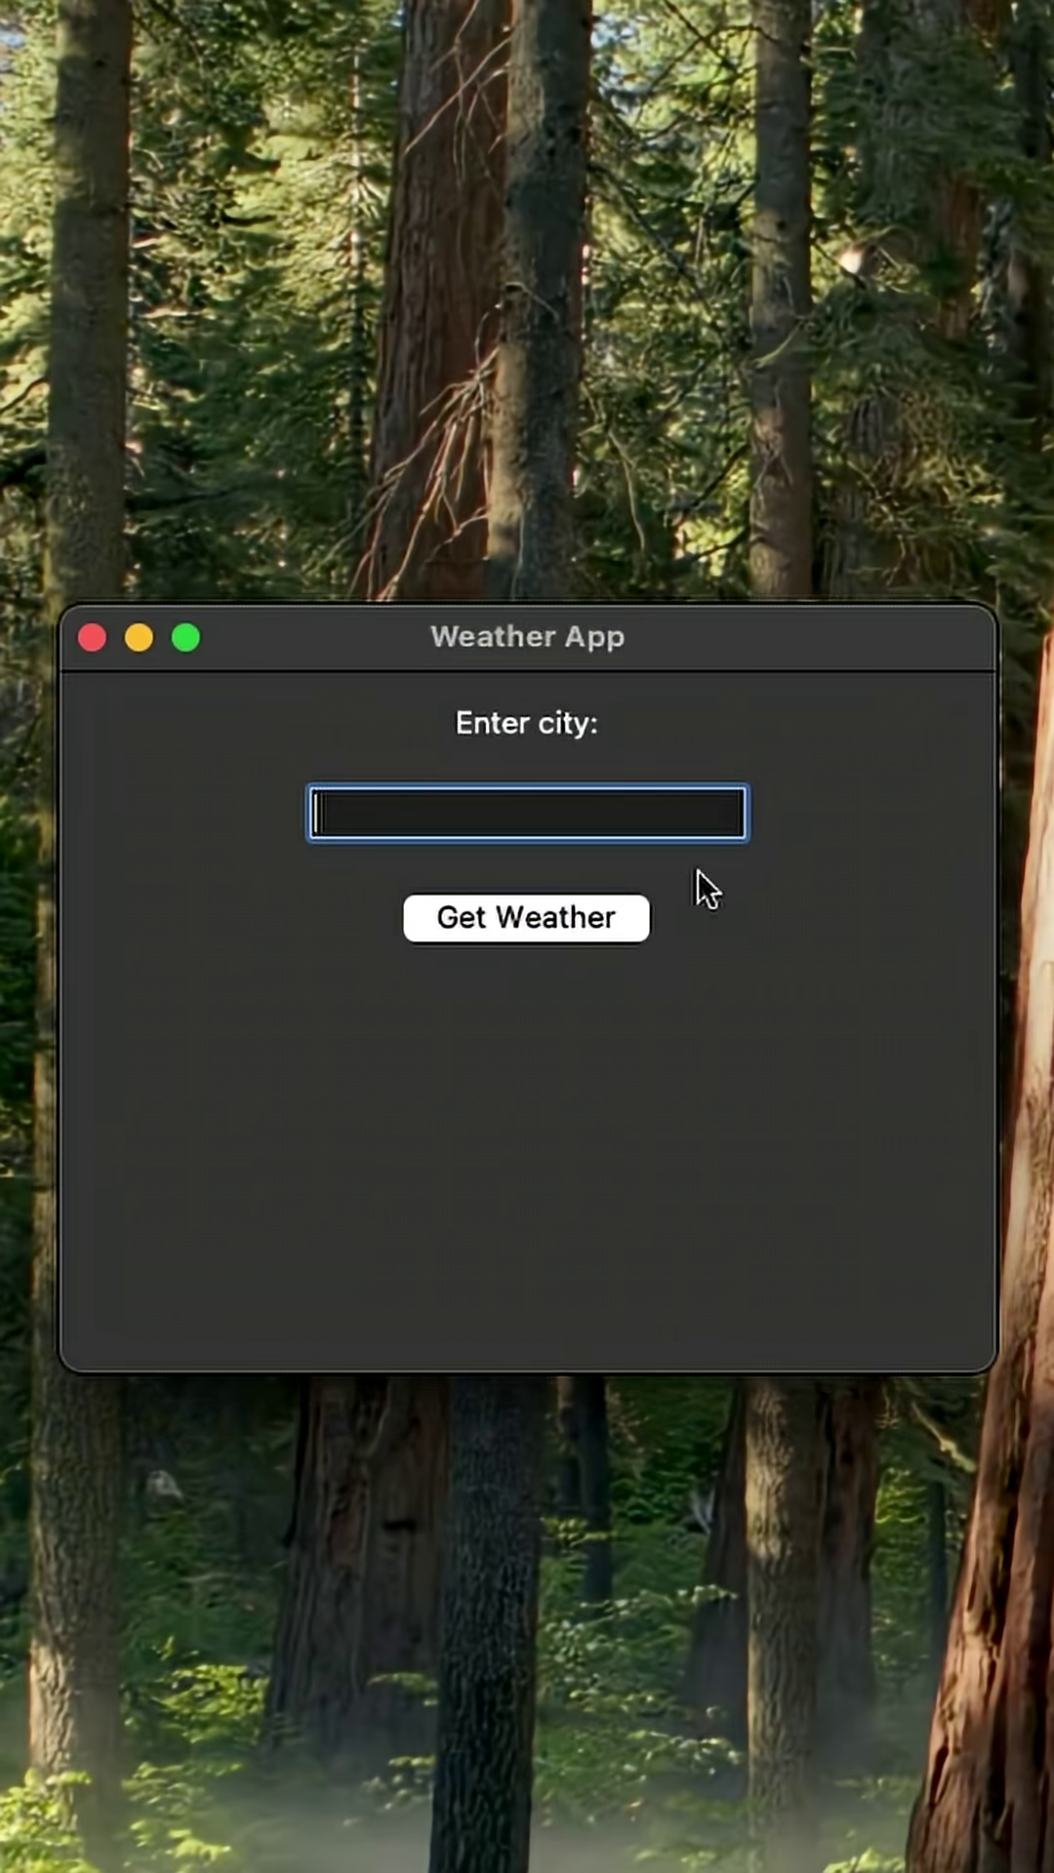
pyautogui.write('Berlin')
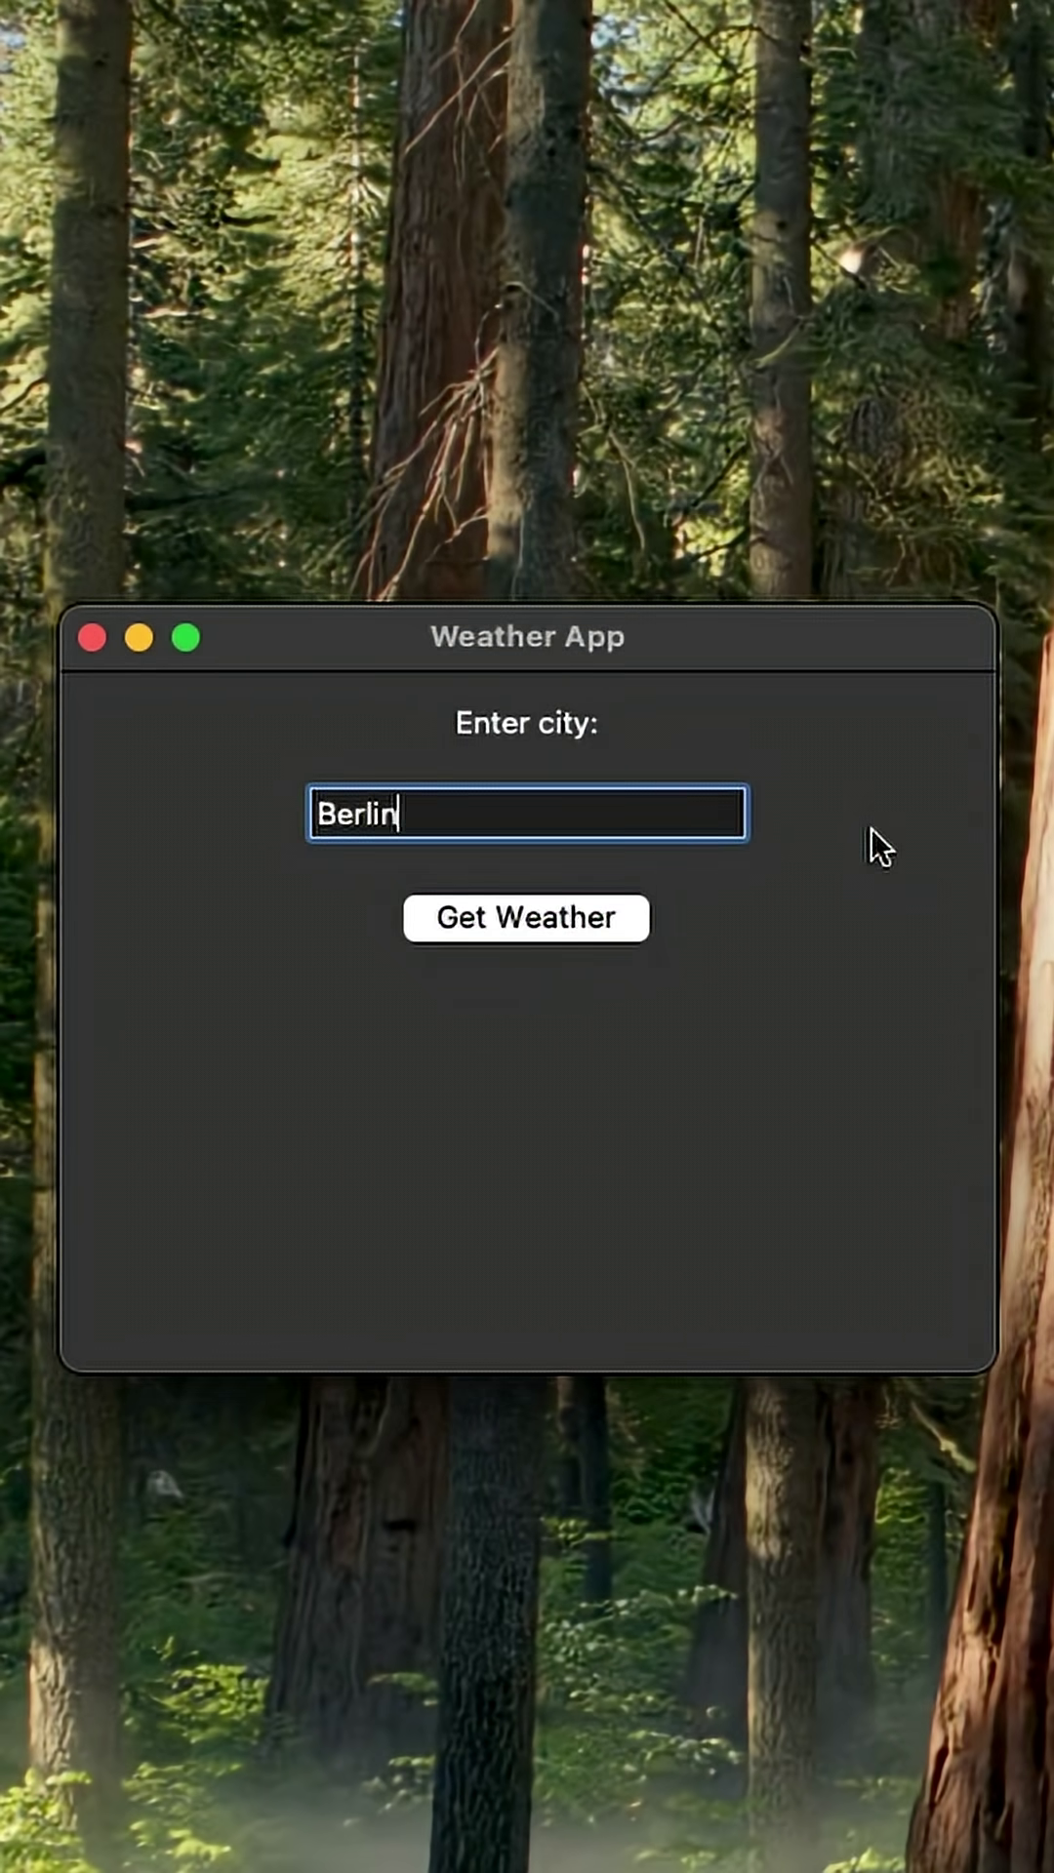
pyautogui.click(603, 918)
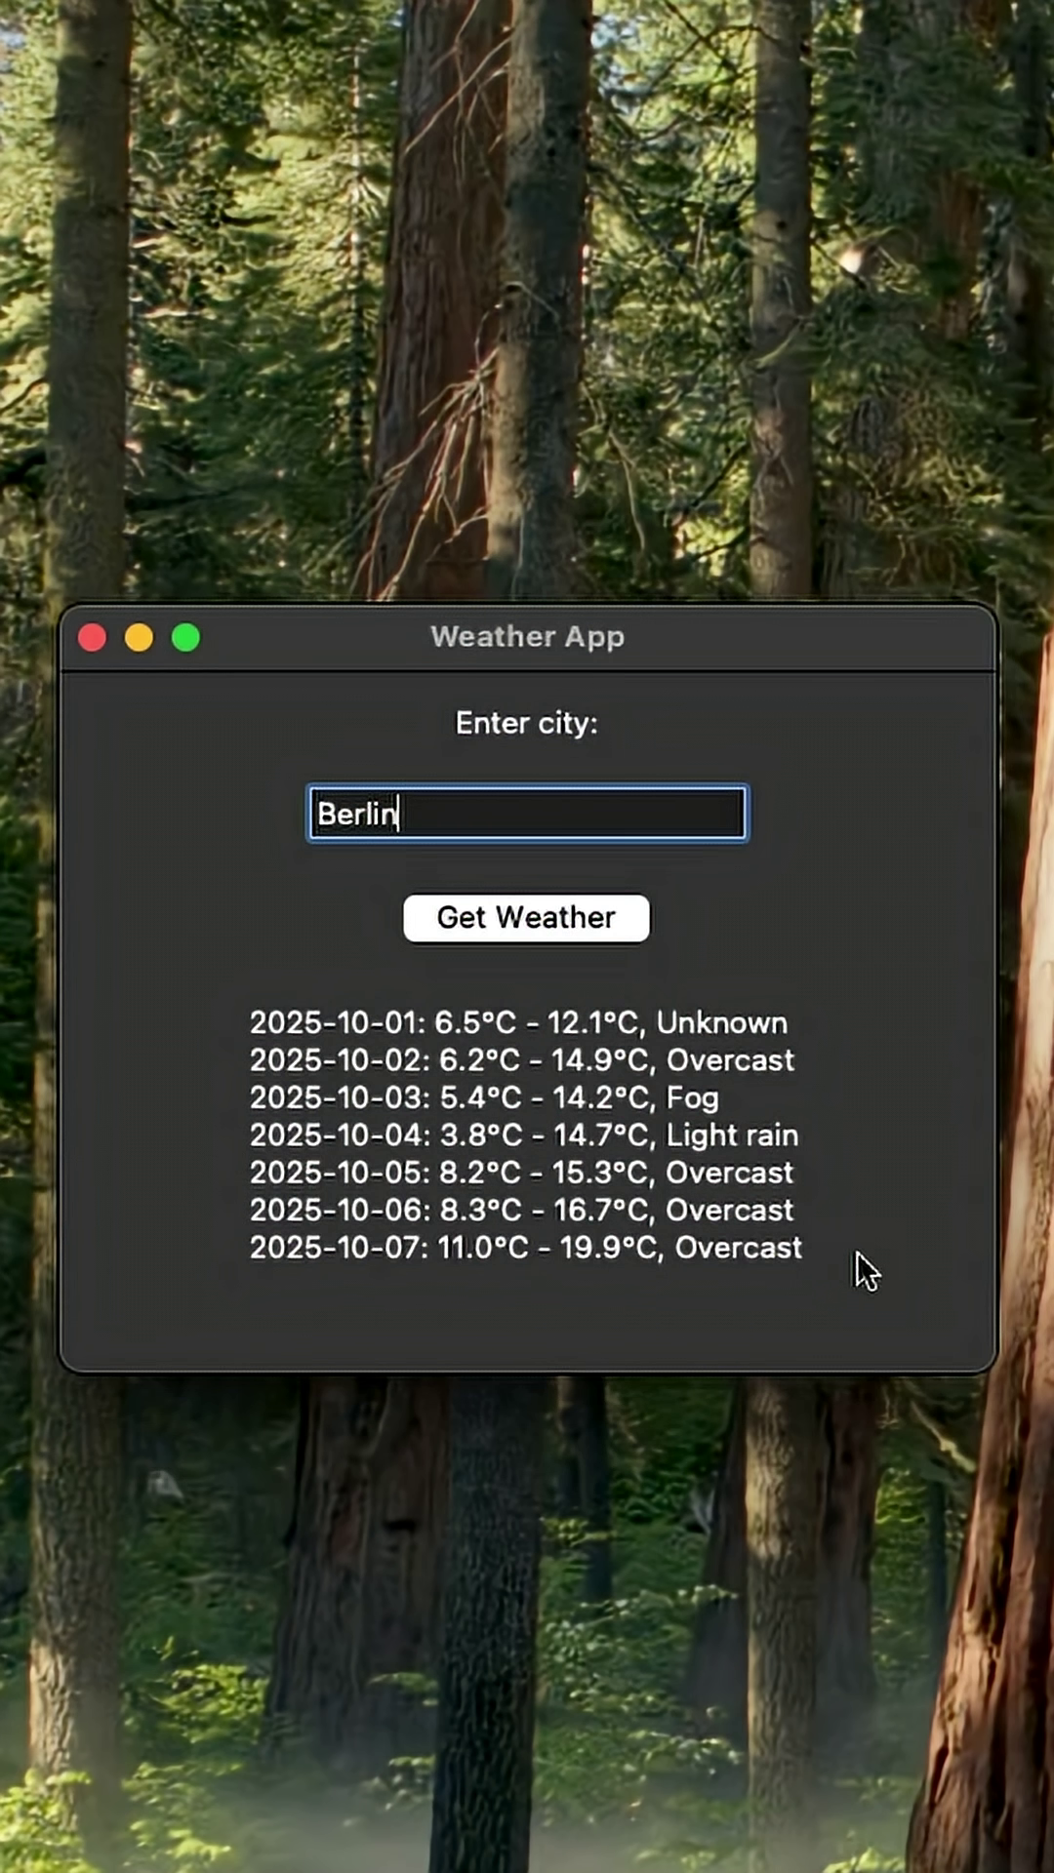
pyautogui.click(527, 918)
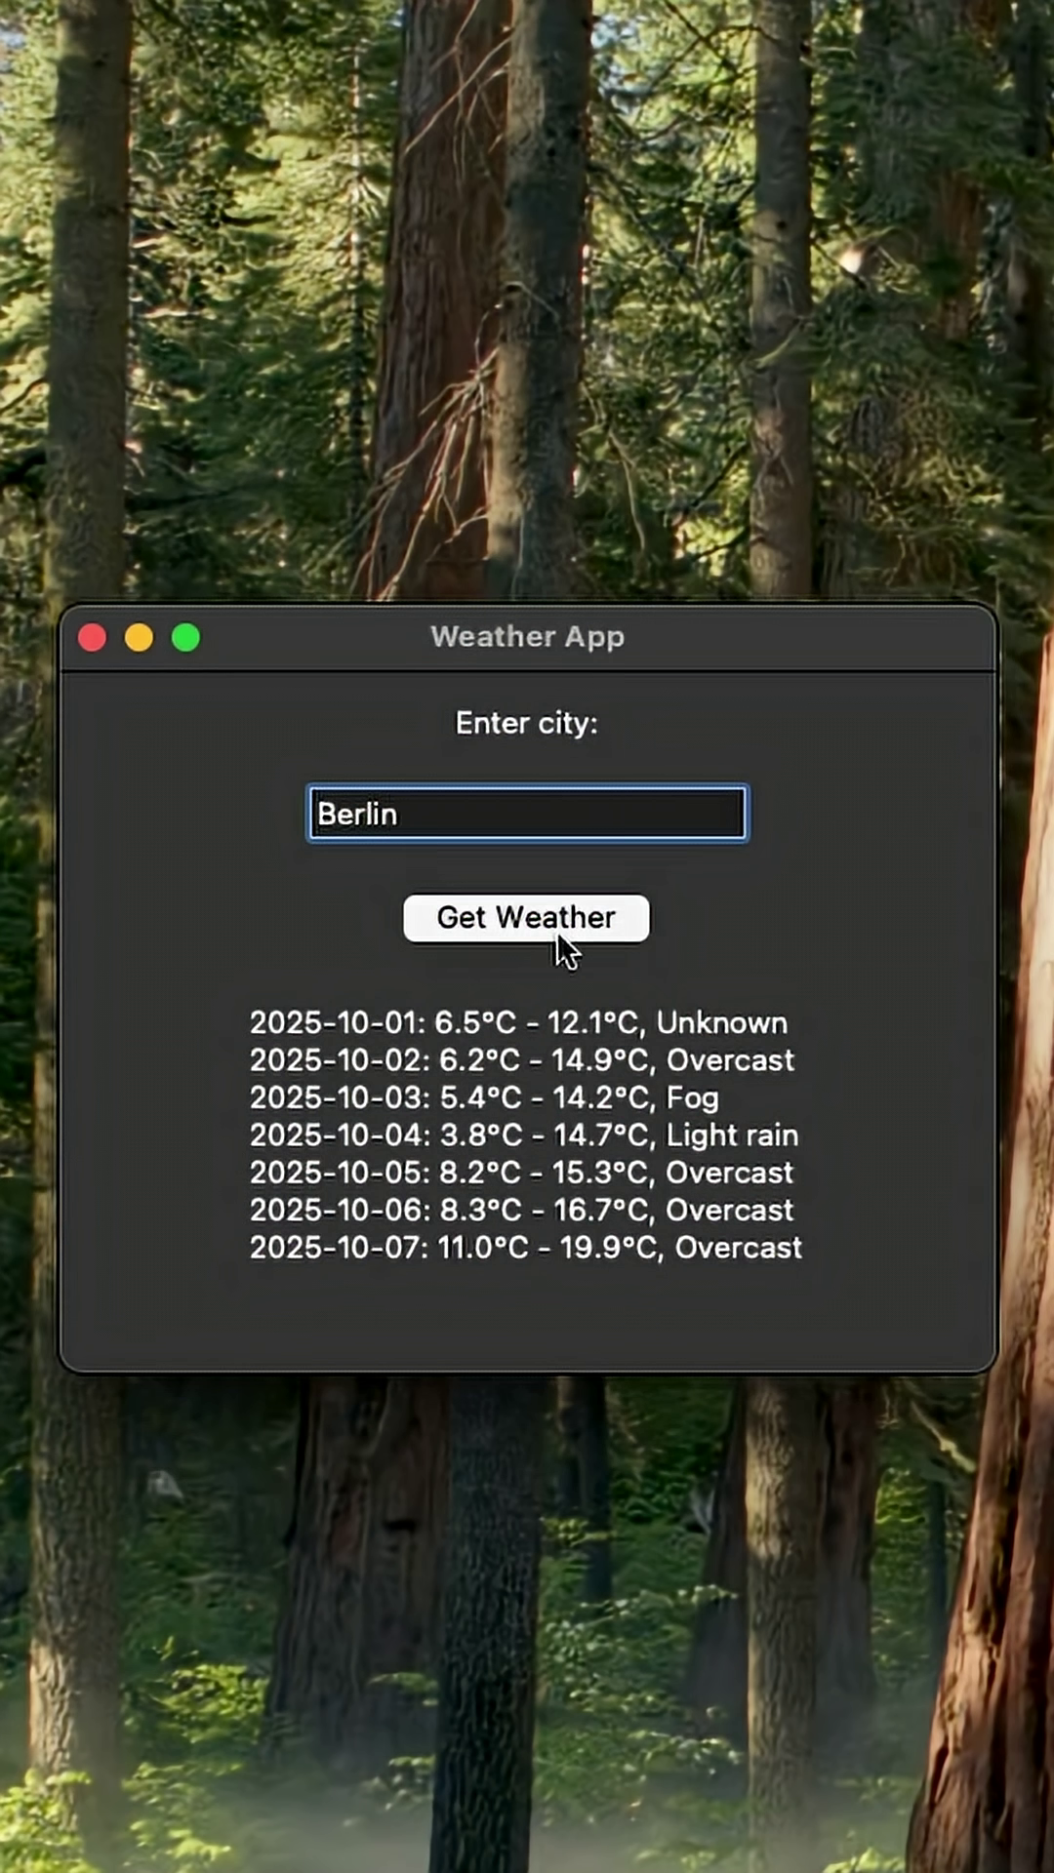